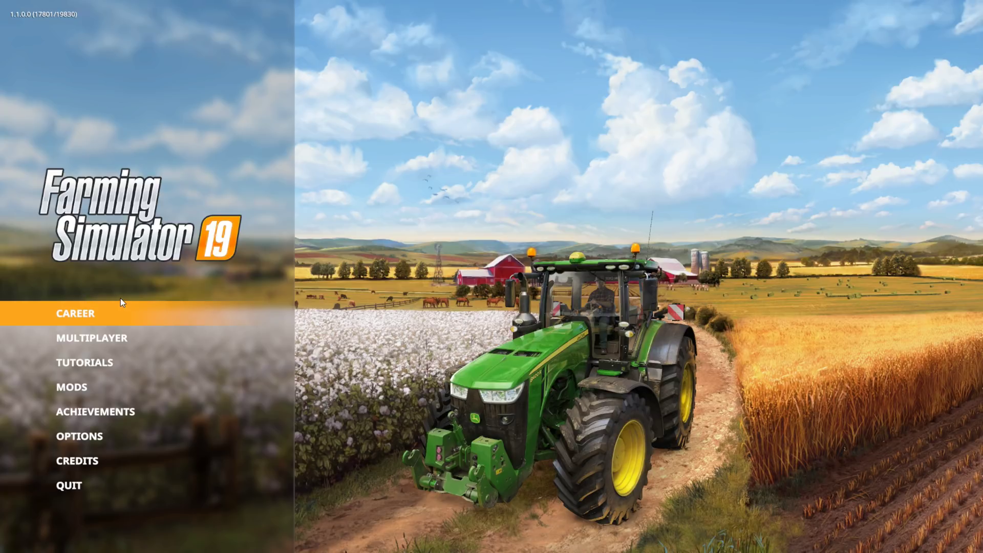
- Open the ModHub and look through the Map, Small Tractors and Harvesters mod categories
left_click(88, 320)
key("Escape")
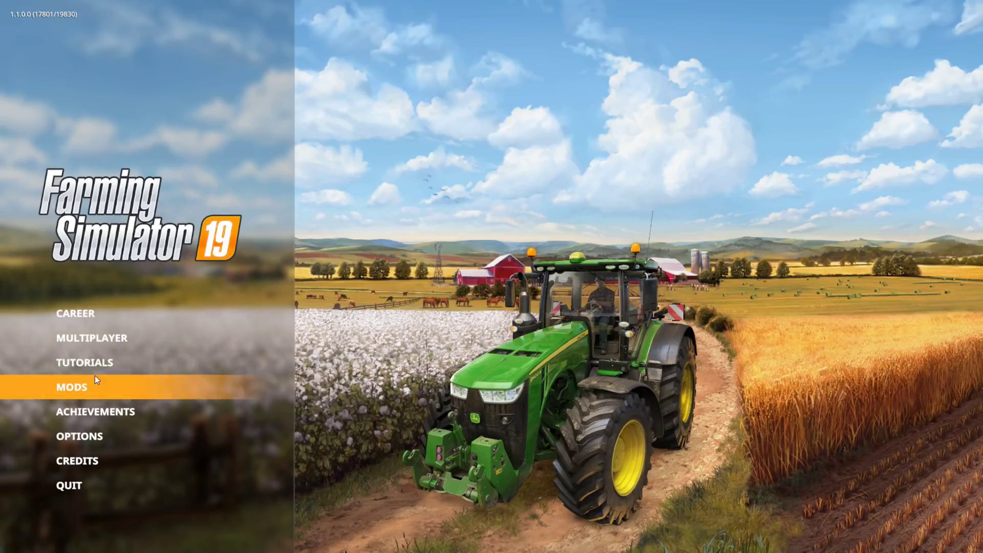
left_click(70, 388)
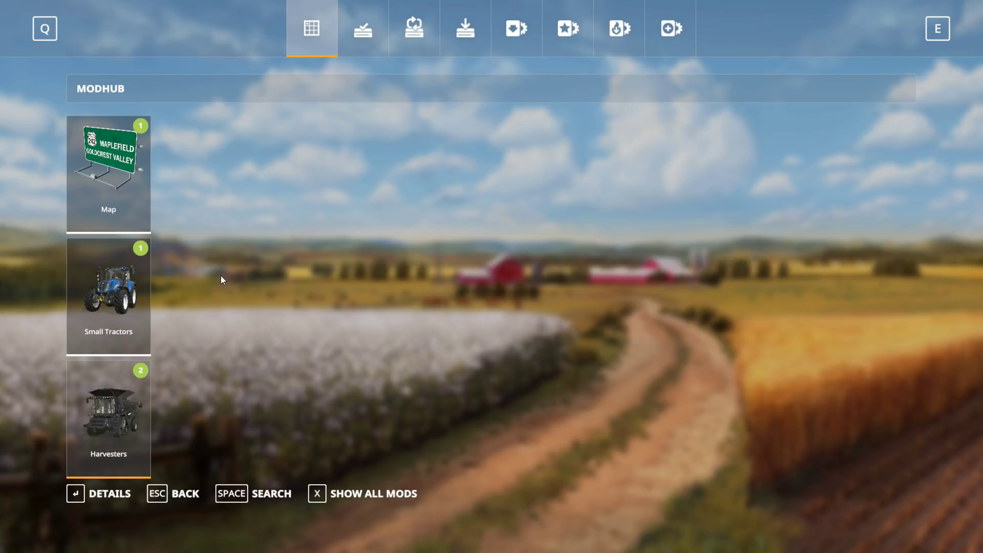
left_click(128, 194)
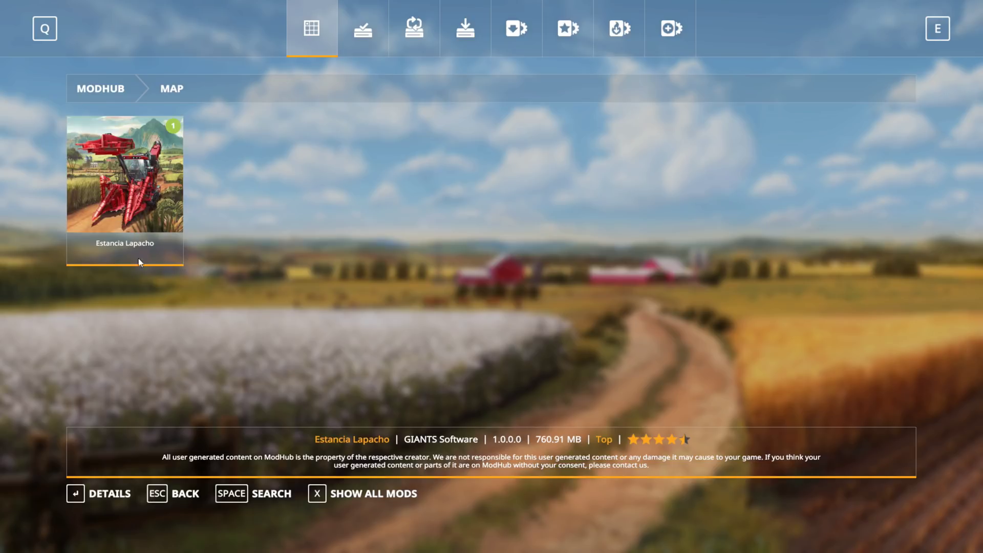
key("Escape")
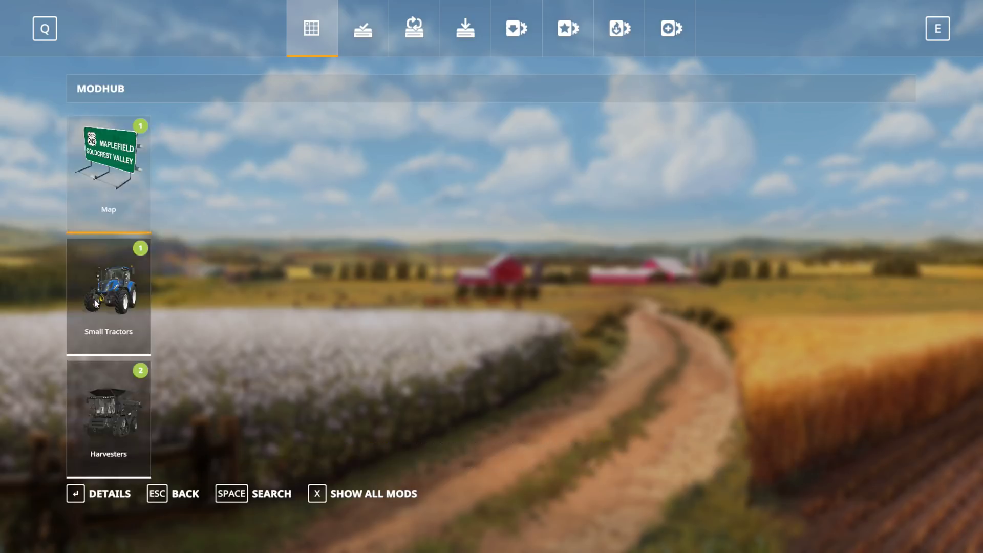
left_click(113, 324)
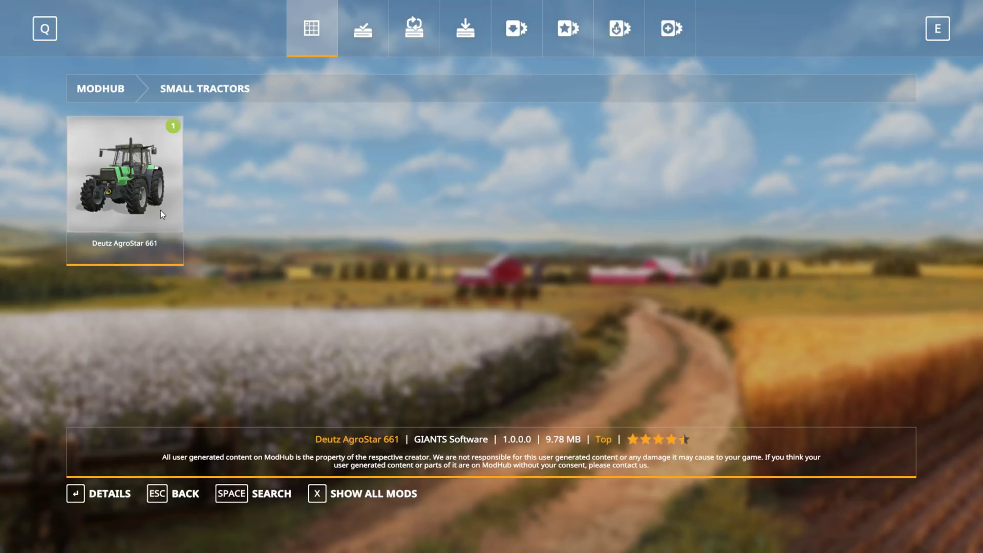
key("Escape")
left_click(140, 414)
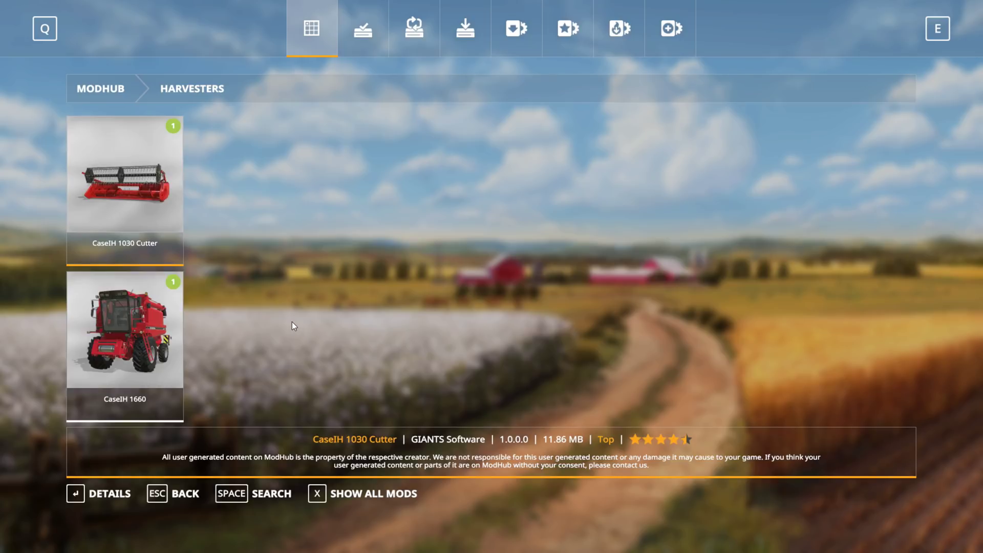
key("Escape")
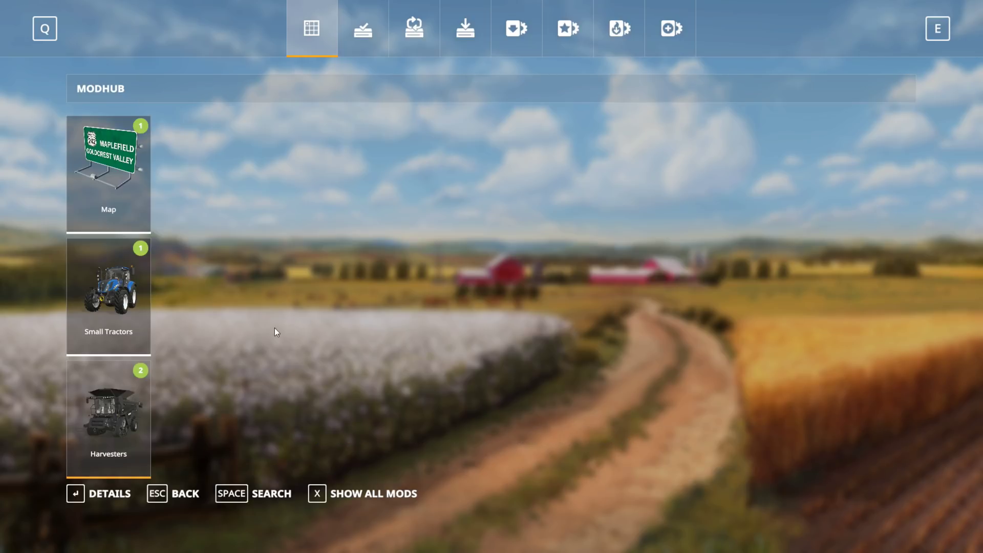
- Install the Deutz AgroStar 661 mod from the Small Tractors category of the ModHub
left_click(108, 288)
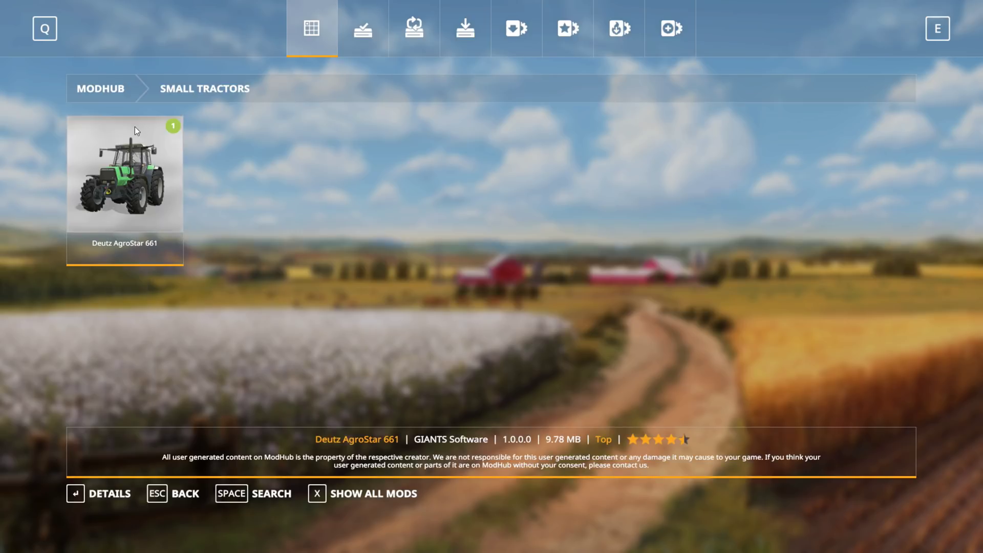
left_click(121, 177)
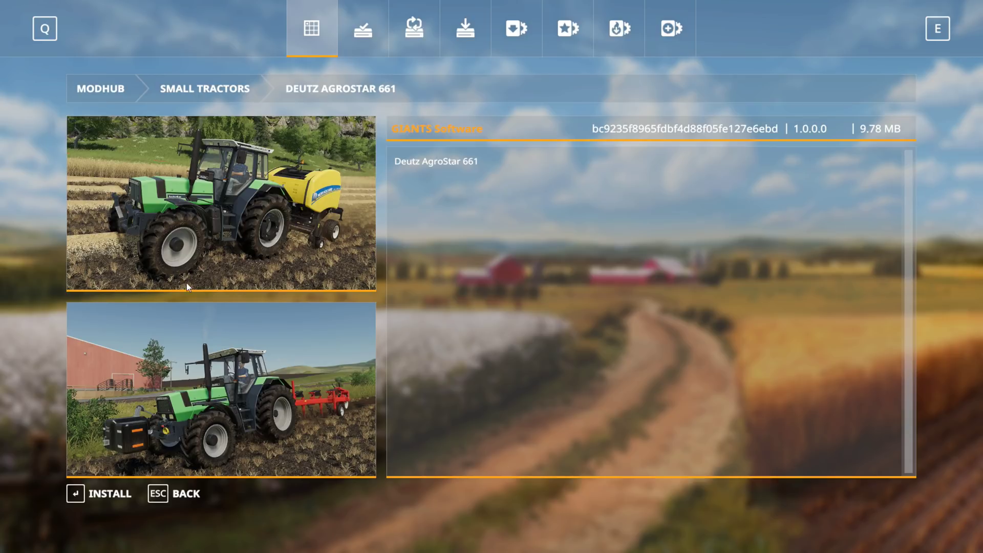
left_click(107, 495)
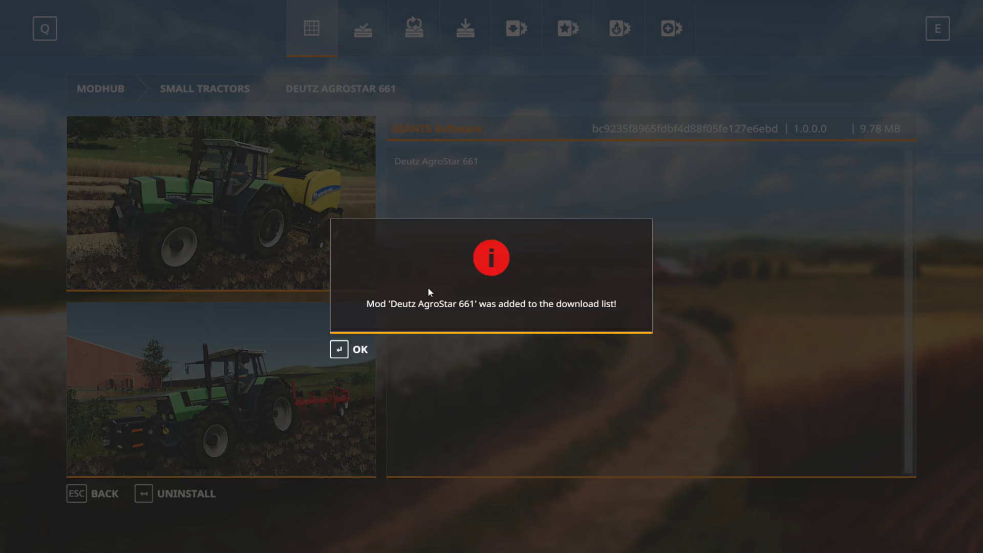
left_click(352, 349)
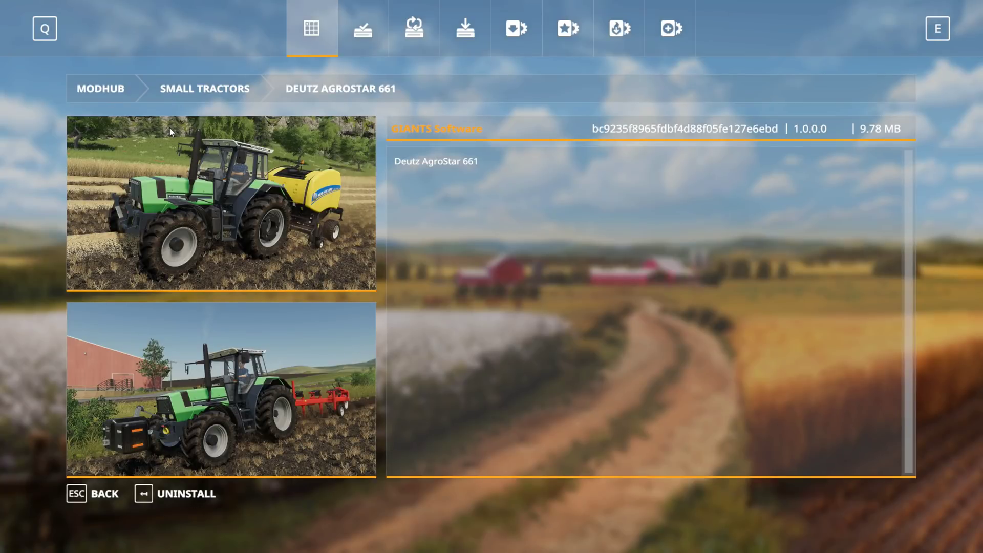
- Leave the ModHub and restart the game so the downloaded mod gets installed
key("Escape")
key("Escape")
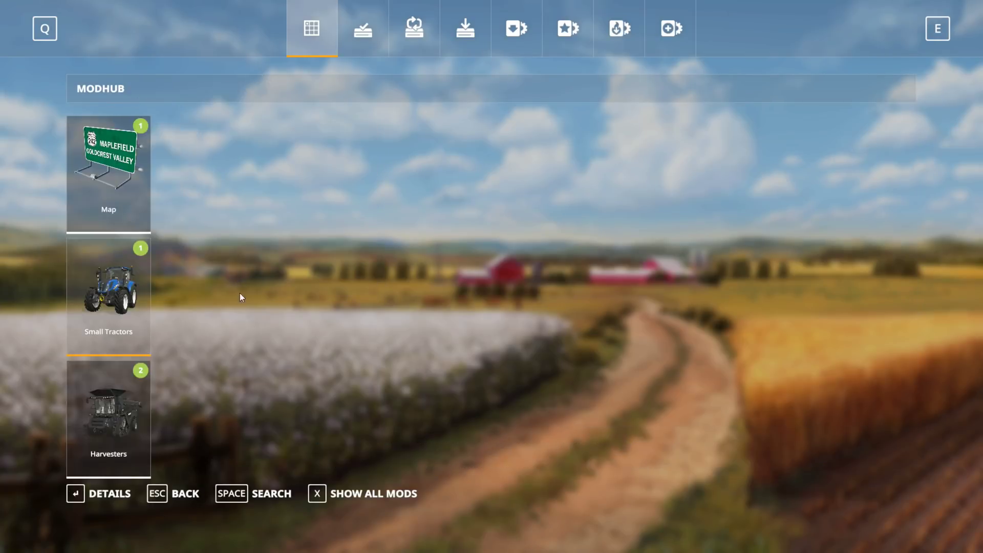
key("Escape")
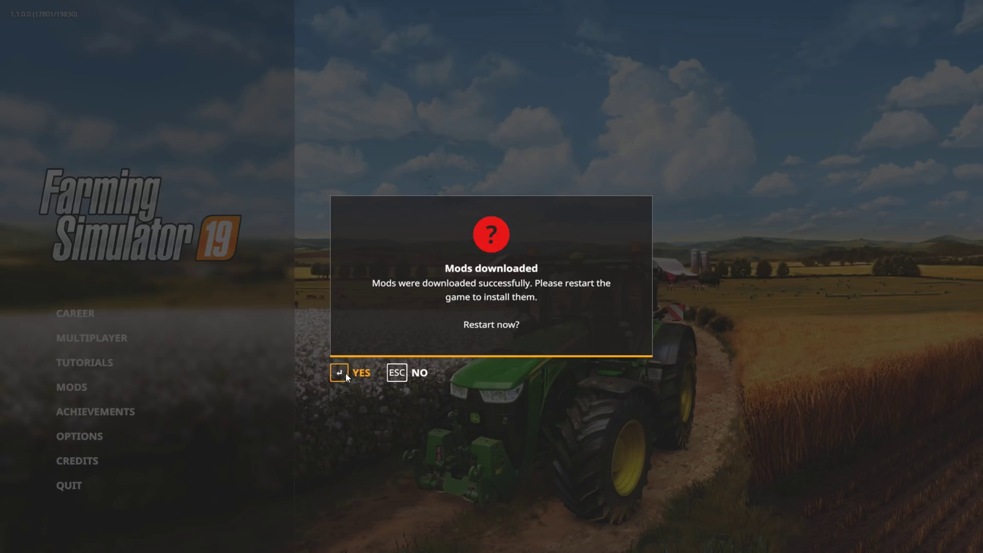
left_click(345, 374)
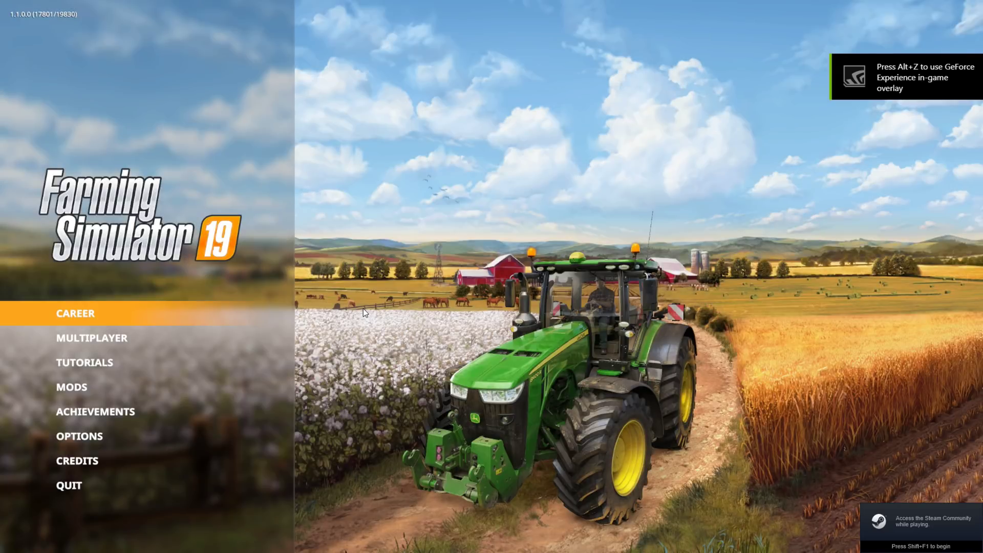
- Load career Savegame 2 on the Felsbrunn map with the Deutz AgroStar 661 mod activated
left_click(96, 314)
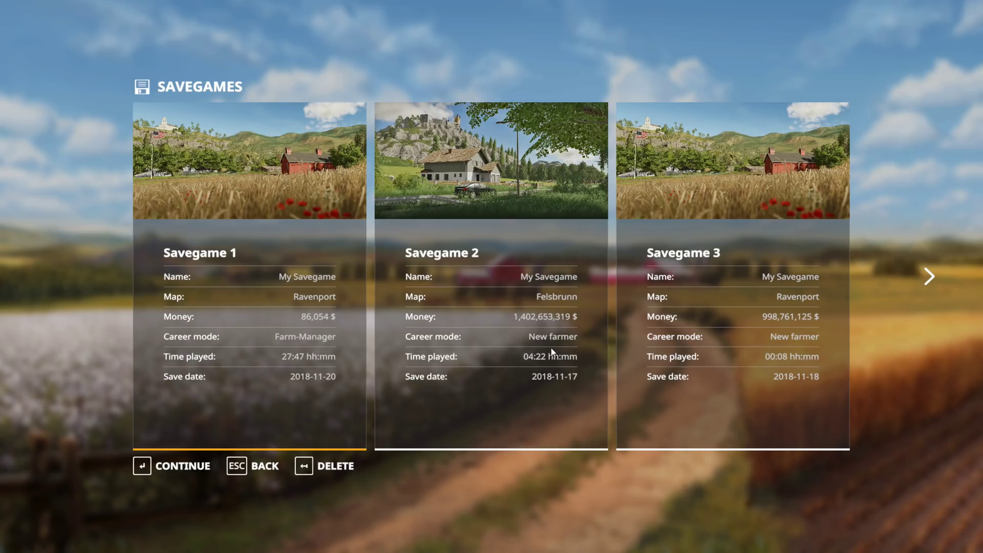
left_click(502, 196)
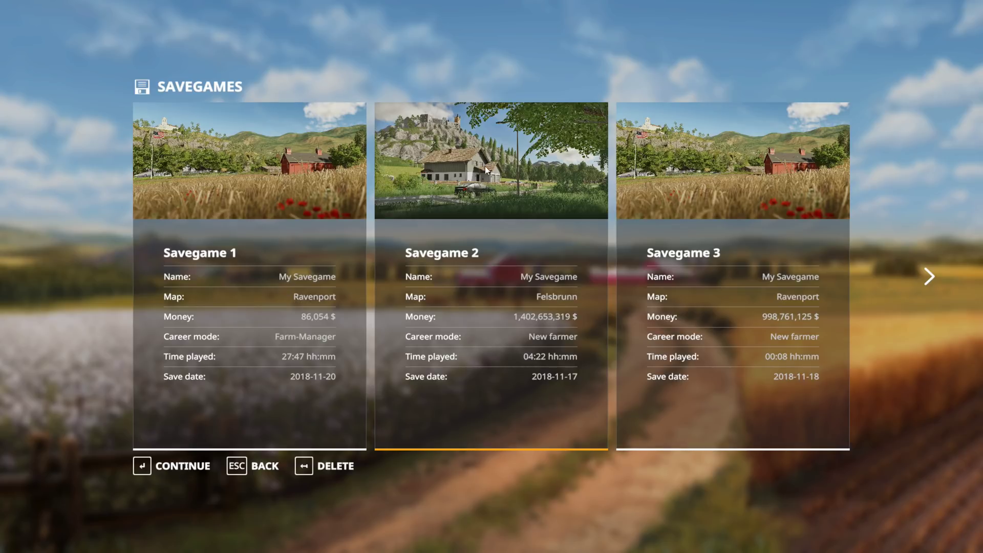
left_click(483, 207)
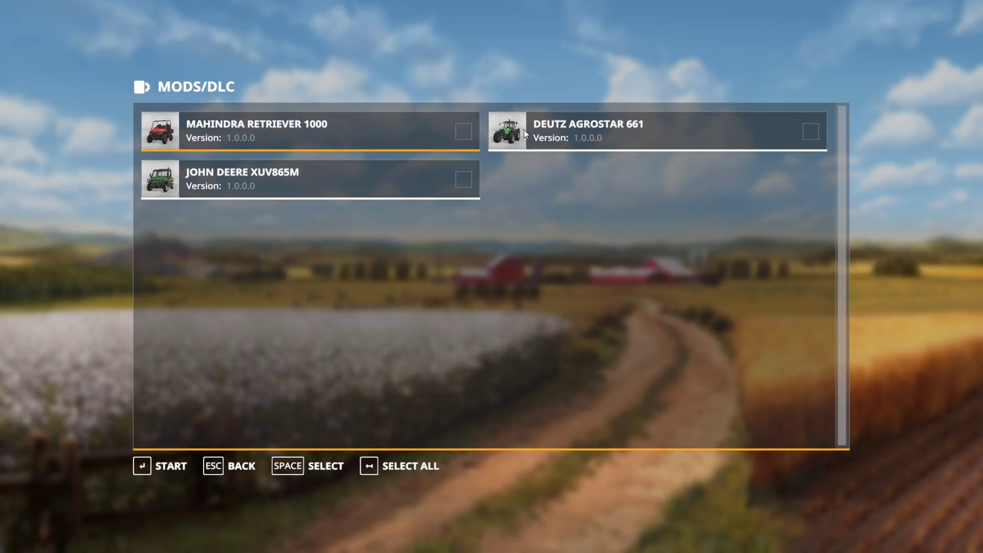
left_click(810, 134)
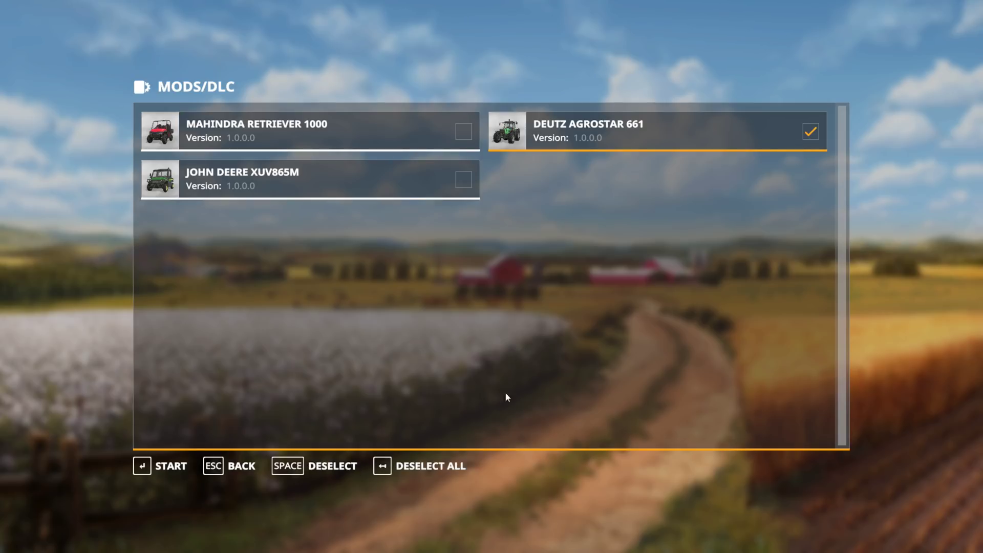
left_click(144, 468)
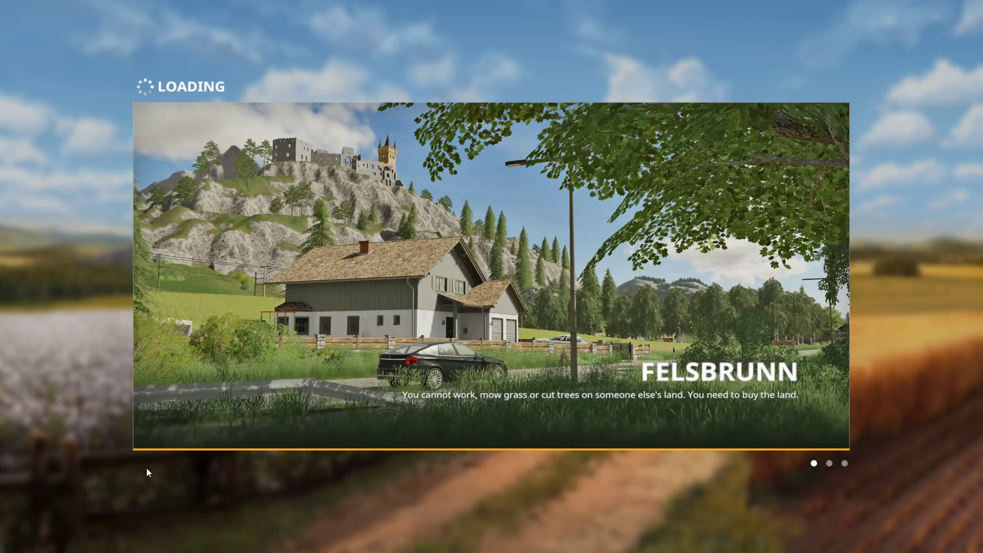
left_click(186, 466)
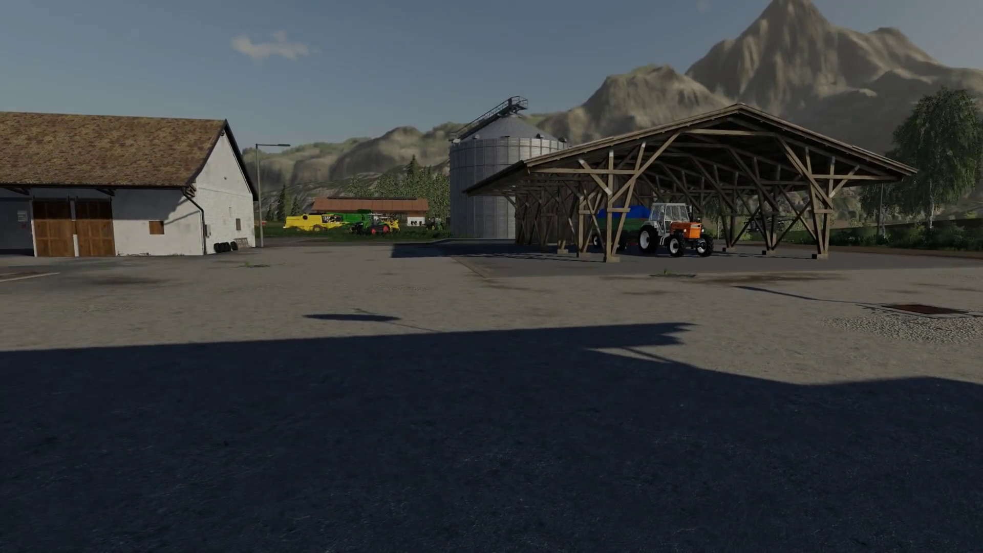
- Open the vehicle shop and look through the Medium Tractors category for the modded tractor
key("p")
left_click(173, 324)
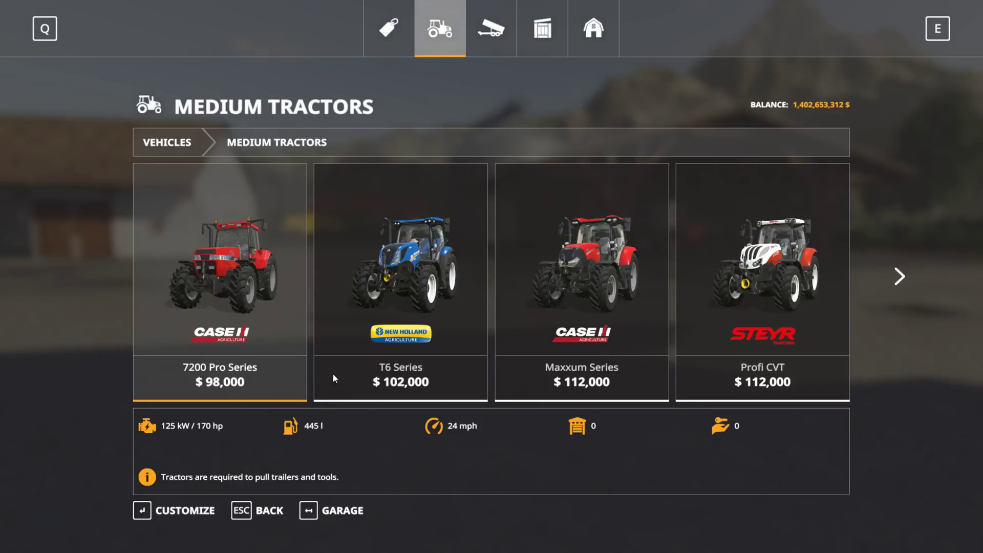
scroll(333, 373, "down", 2)
scroll(353, 347, "up", 2)
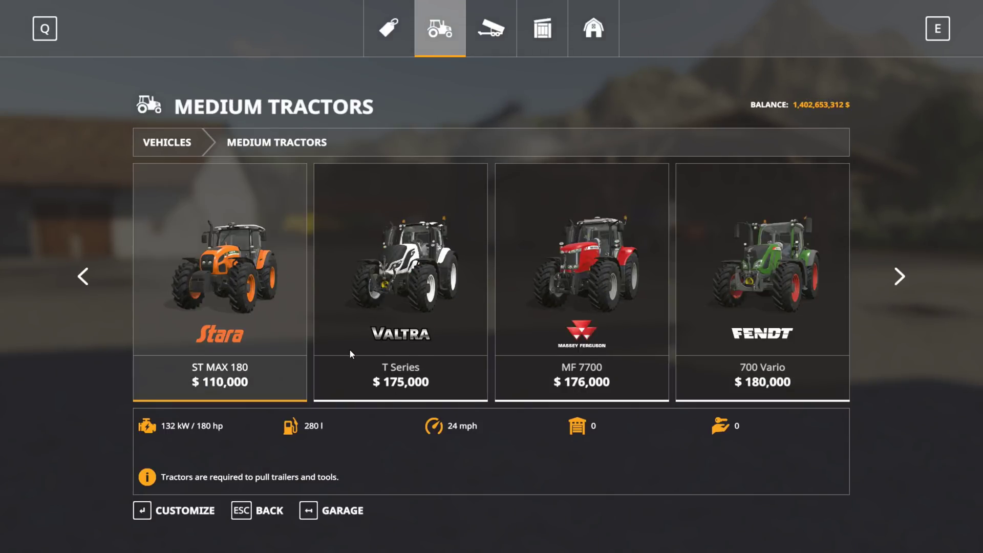
scroll(363, 359, "down", 2)
key("Escape")
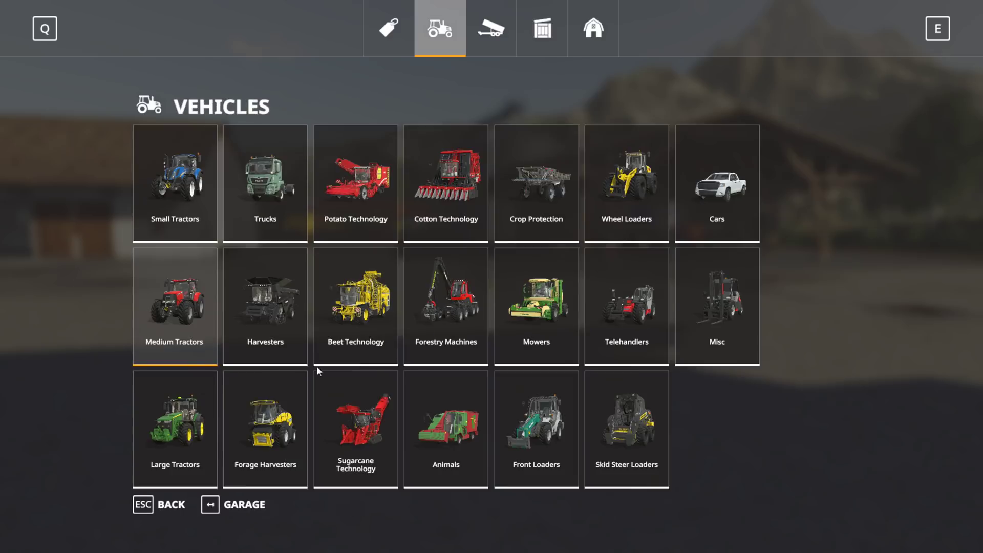
- Choose the Deutz-Fahr AgroStar 6.61 among the small tractors and set its wheel setup to Rear twin wheels
left_click(146, 195)
scroll(394, 281, "down", 2)
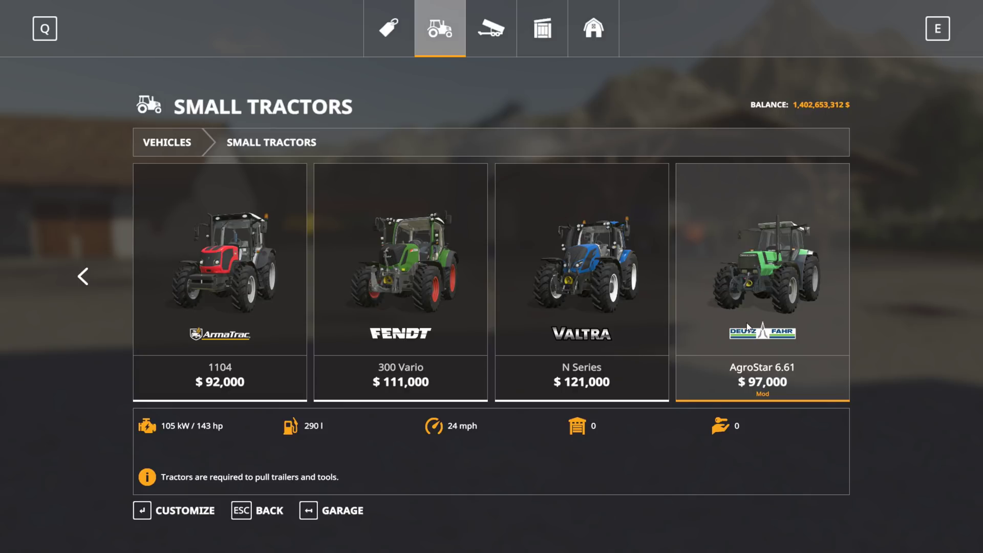
left_click(749, 285)
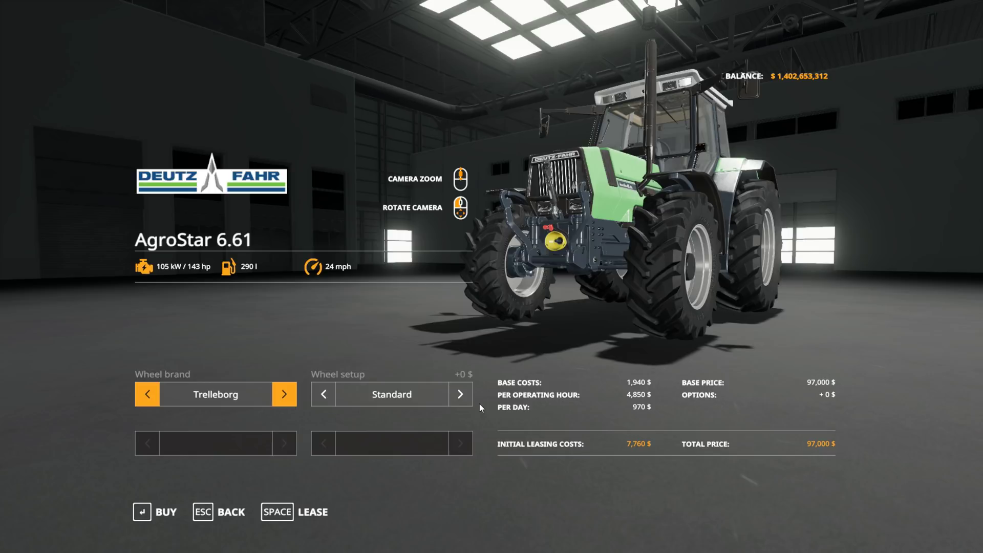
left_click_drag(622, 196, 221, 373)
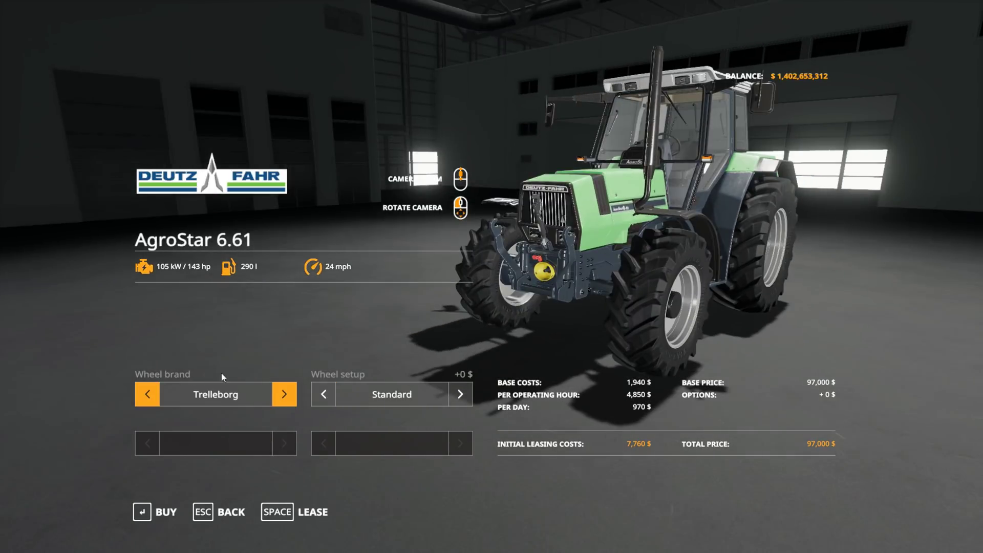
left_click(324, 392)
left_click(320, 391)
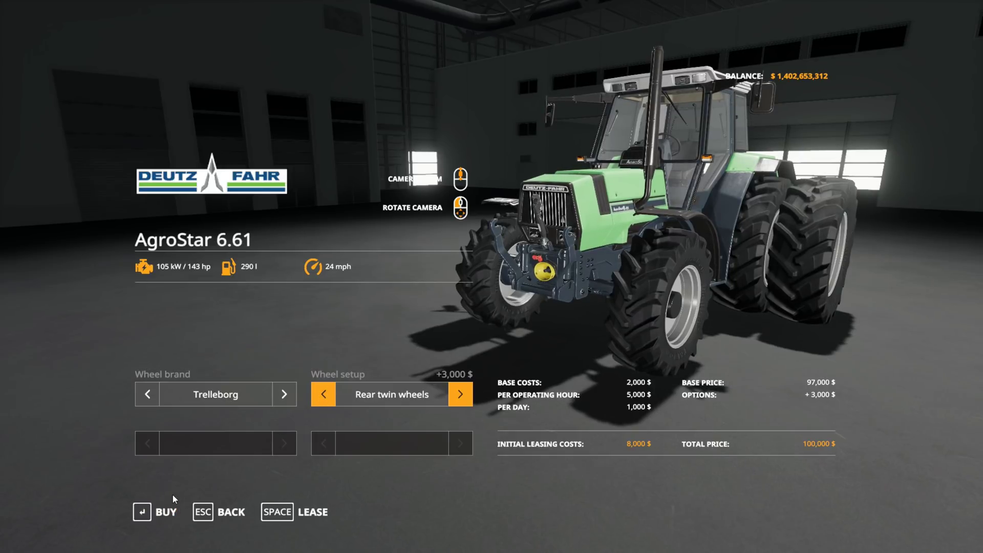
- Buy the AgroStar 6.61 with the chosen configuration and leave the shop
left_click(143, 506)
key("Return")
key("Return")
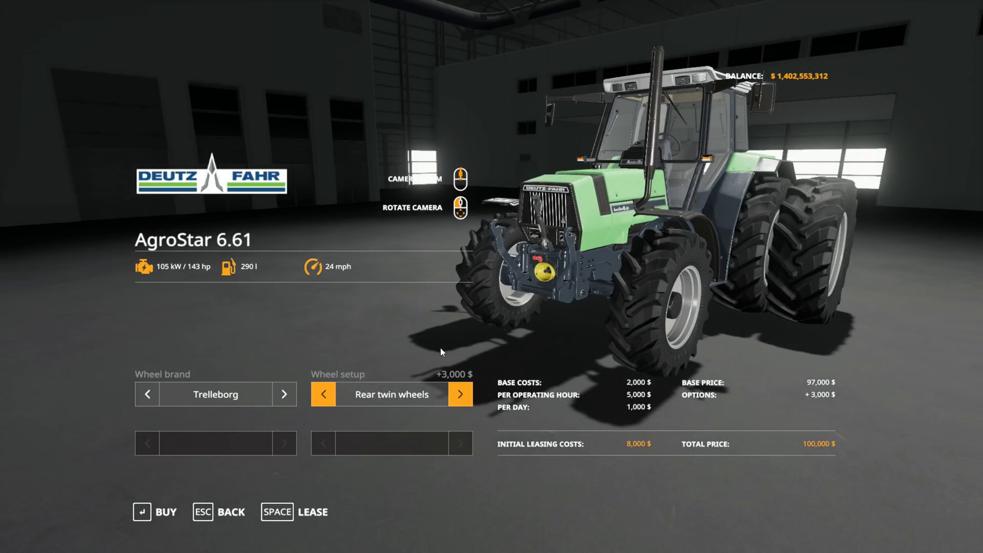
key("Escape")
key("Escape")
key("Escape")
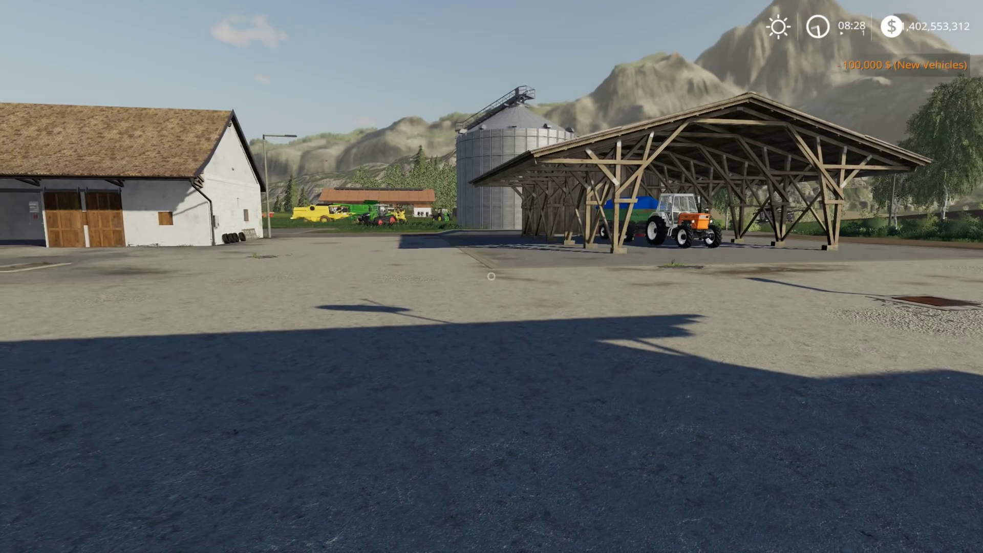
- Switch to the purchased Deutz-Fahr AgroStar 6.61 and view it from outside the cab
key("Tab")
key("Tab")
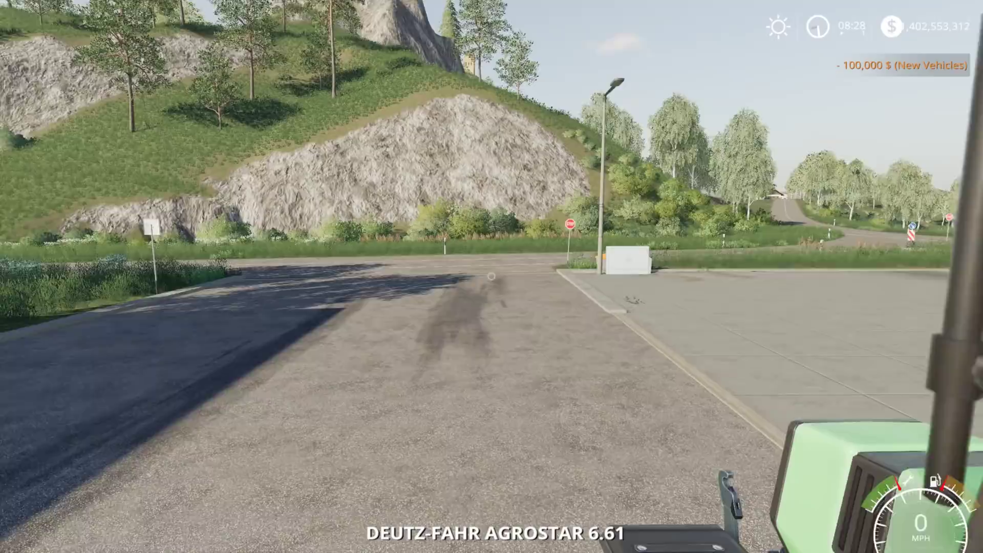
scroll(491, 276, "down", 5)
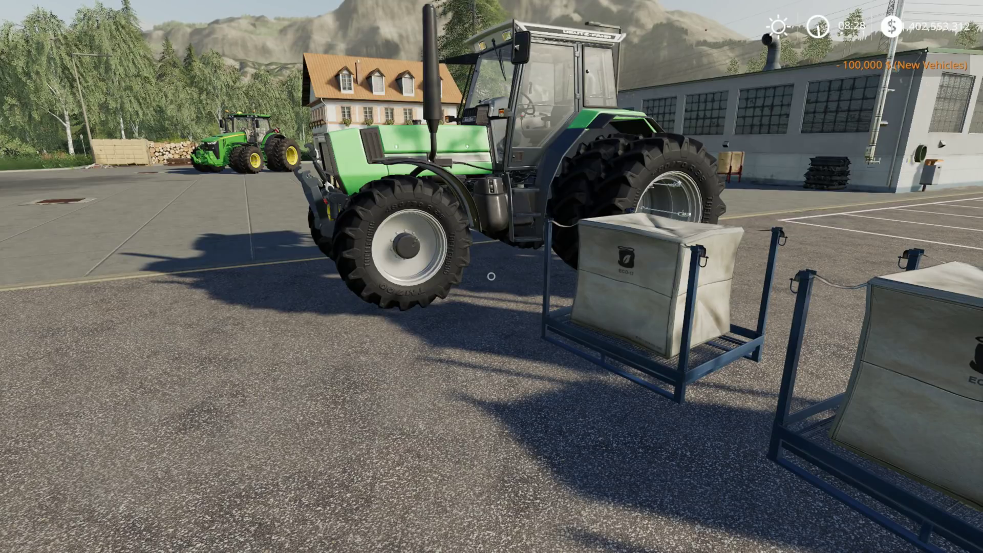
- Return to the main menu and check the installed mods and available mod updates in the ModHub
key("Escape")
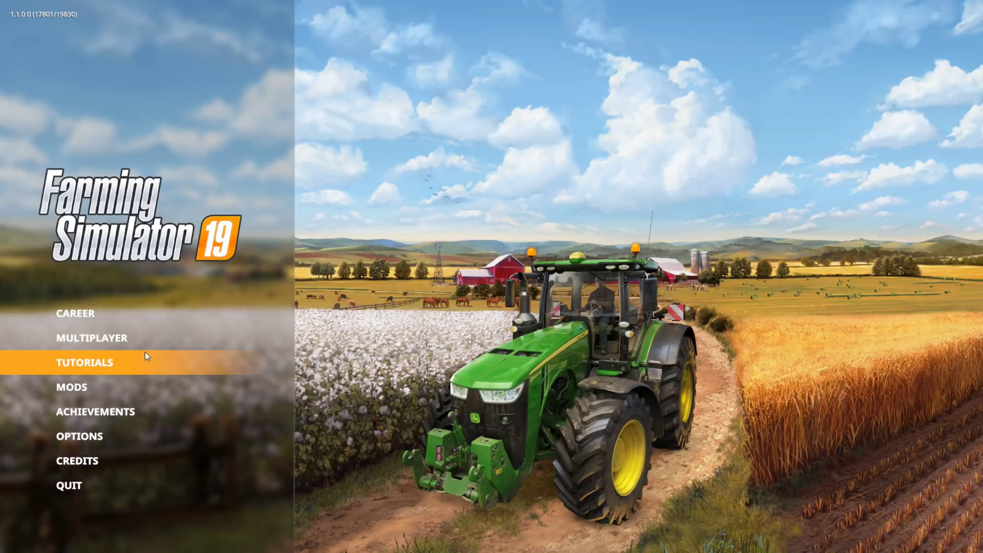
left_click(90, 387)
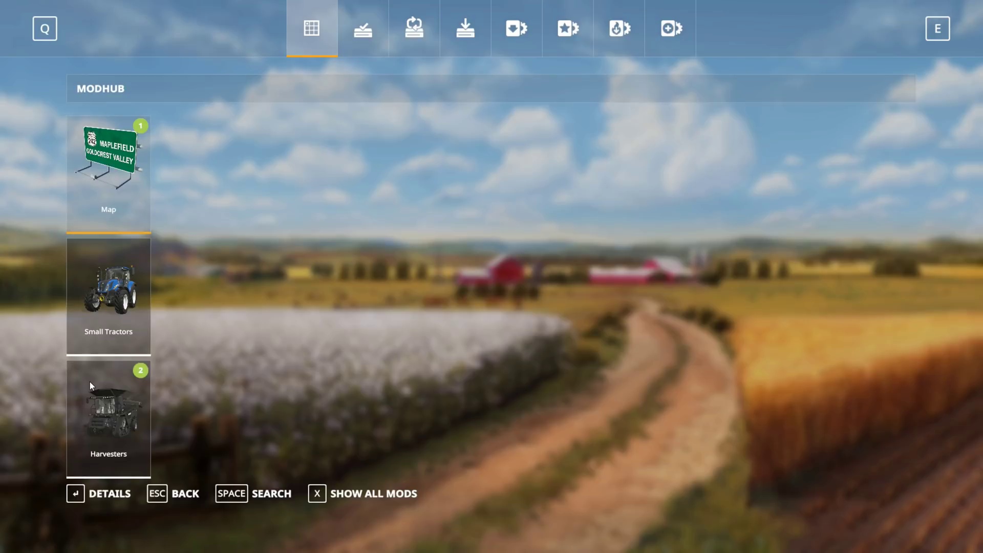
left_click(362, 31)
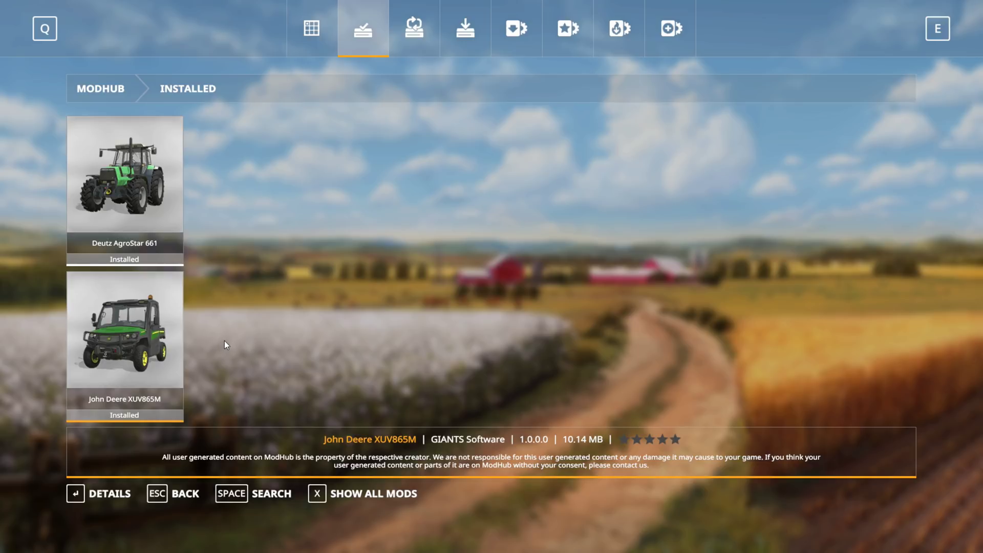
left_click(420, 29)
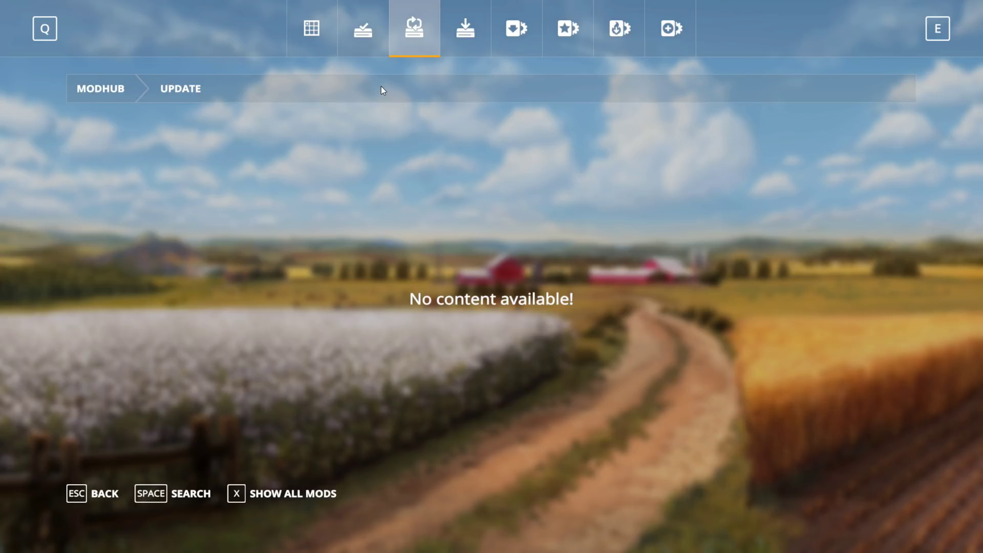
- Look through the ModHub's Downloads, Best and Latest categories and return to the main menu
key("e")
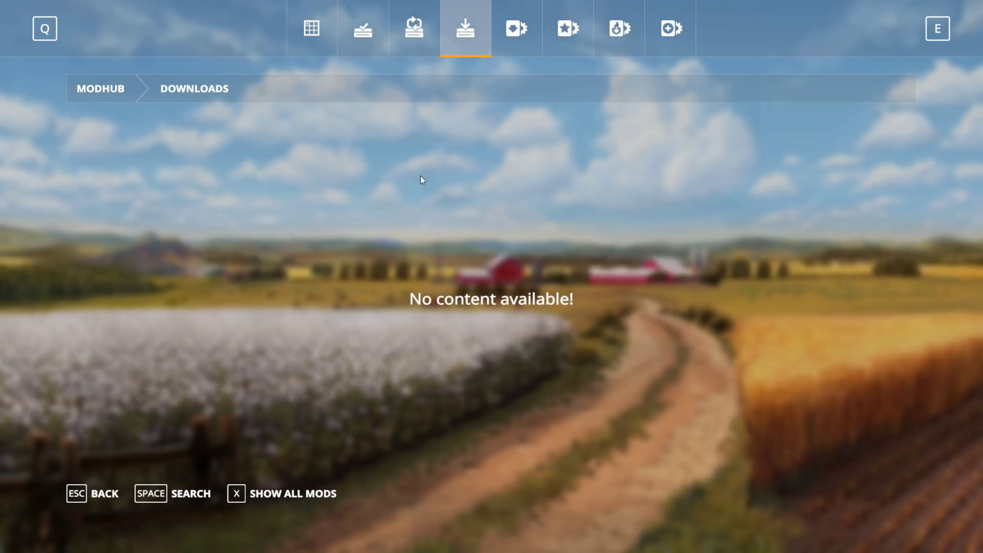
left_click(517, 34)
left_click(578, 30)
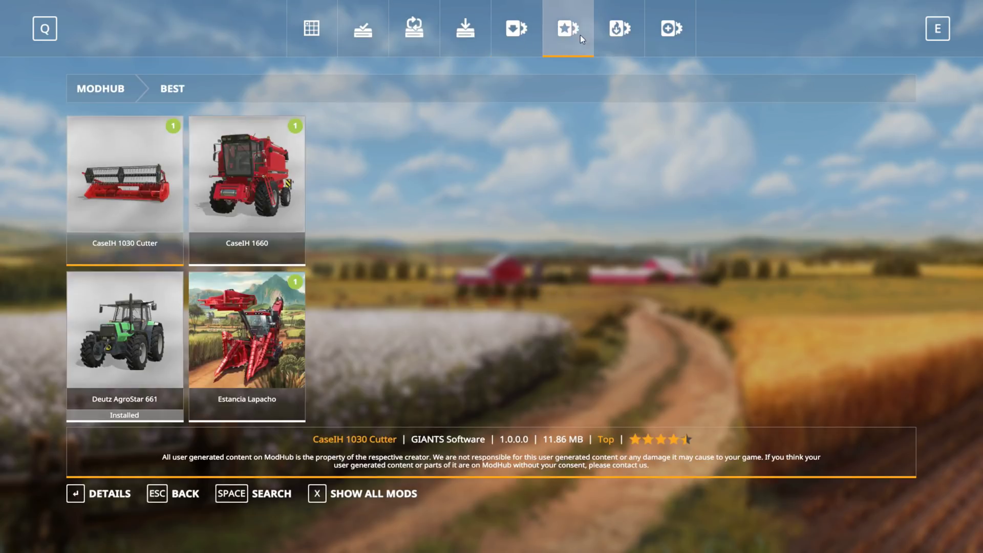
key("e")
key("e")
key("Escape")
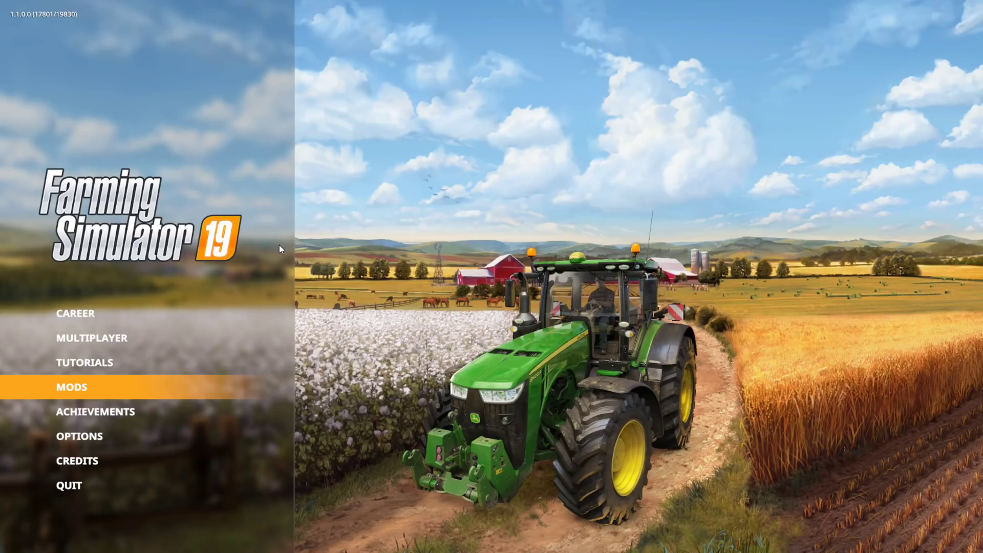
left_click(132, 389)
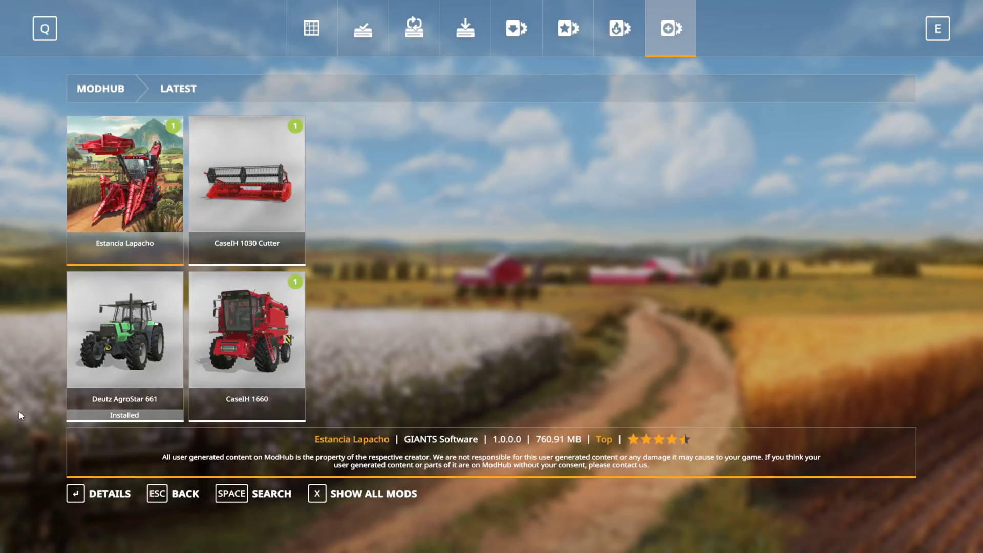
key("Escape")
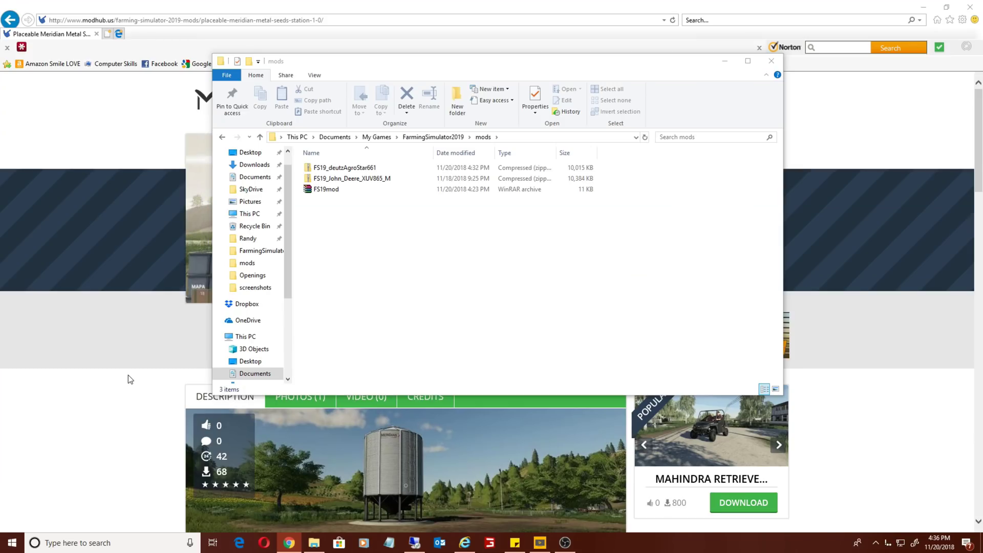
- Switch to the web browser and examine the Placeable Meridian Metal Seeds Station V1.0 mod page down to its download section
left_click(113, 402)
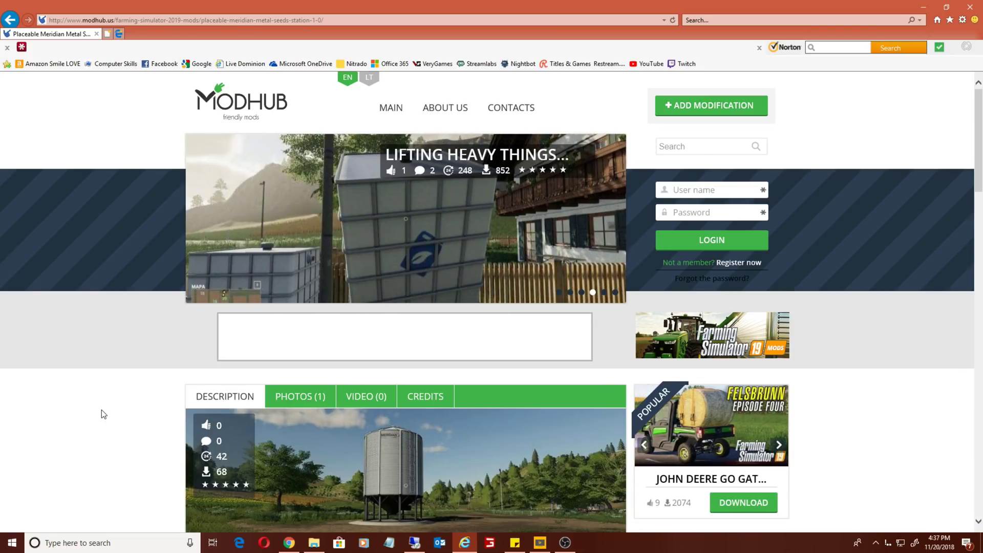
scroll(244, 414, "down", 12)
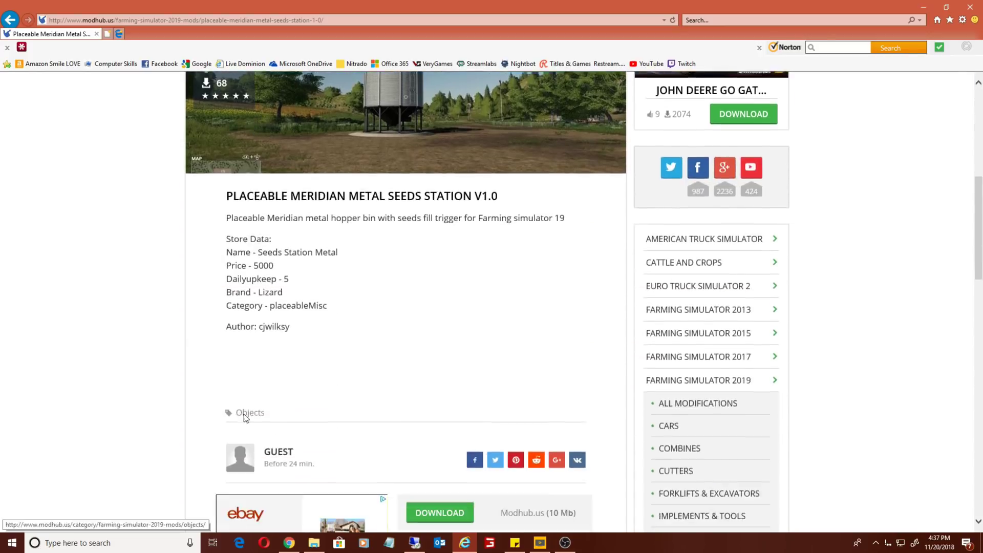
scroll(229, 378, "up", 10)
scroll(225, 376, "down", 2)
scroll(222, 370, "up", 3)
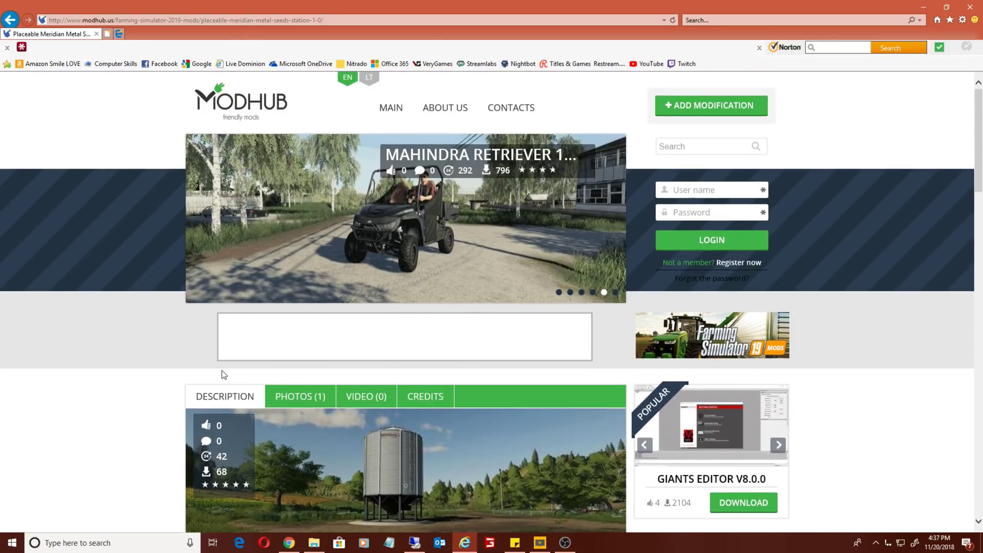
scroll(221, 371, "down", 4)
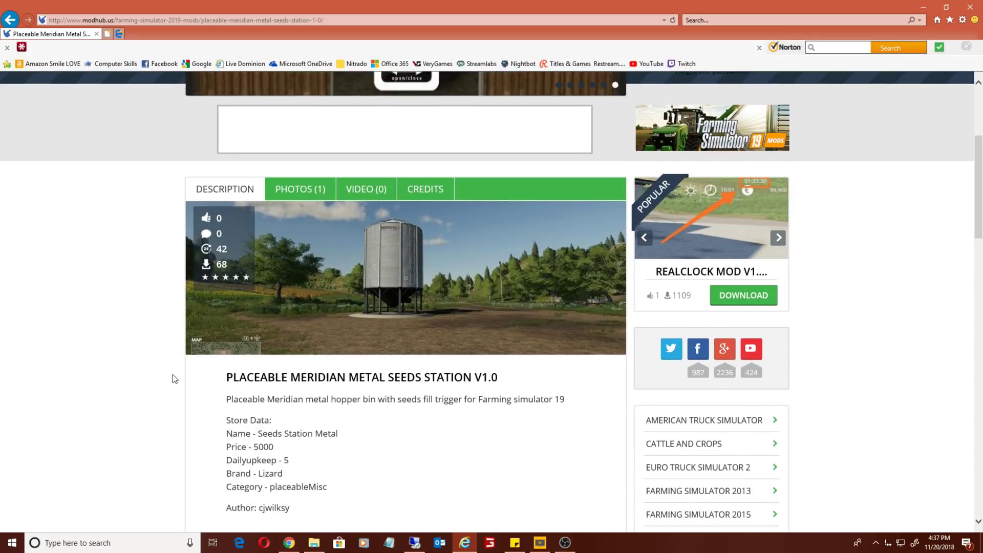
scroll(173, 378, "down", 3)
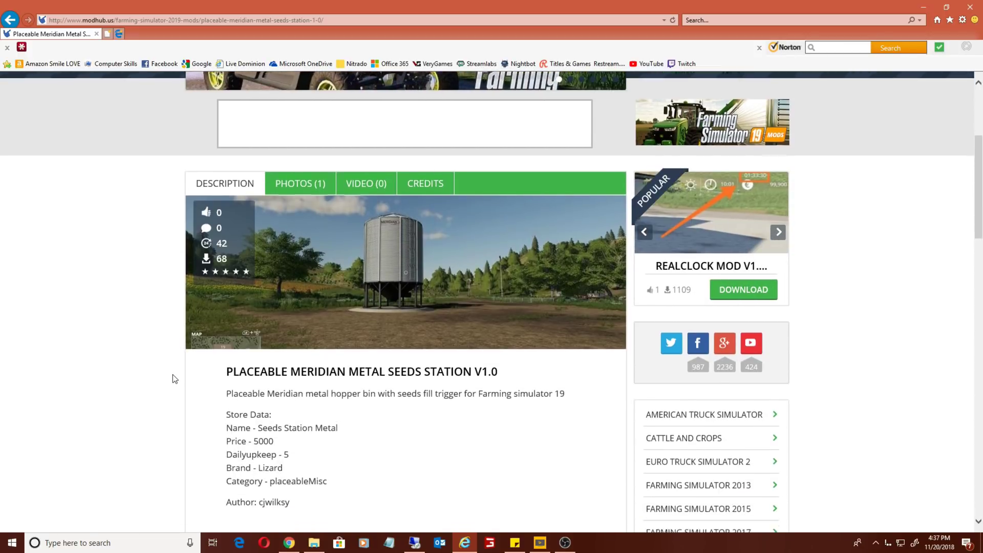
scroll(175, 379, "down", 3)
scroll(327, 233, "down", 2)
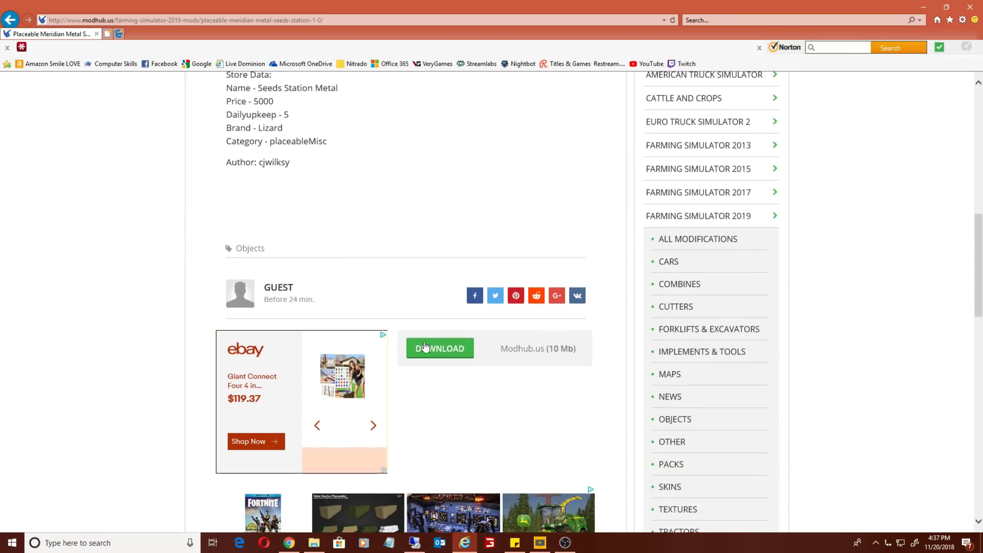
- Start the download of FS19_Placeable_MeridianMetalSeedsFill.zip and choose to save it to a specific folder
left_click(440, 348)
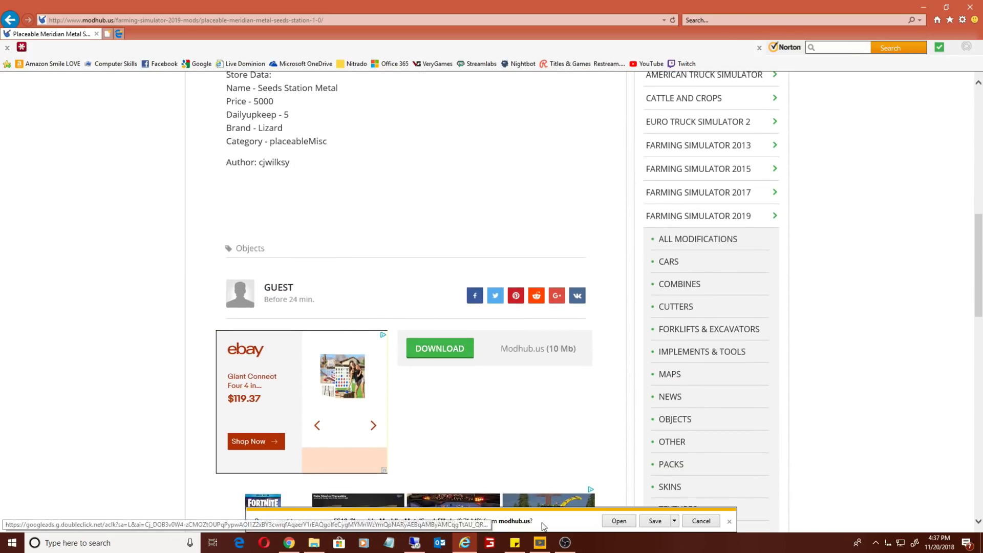
scroll(419, 416, "up", 7)
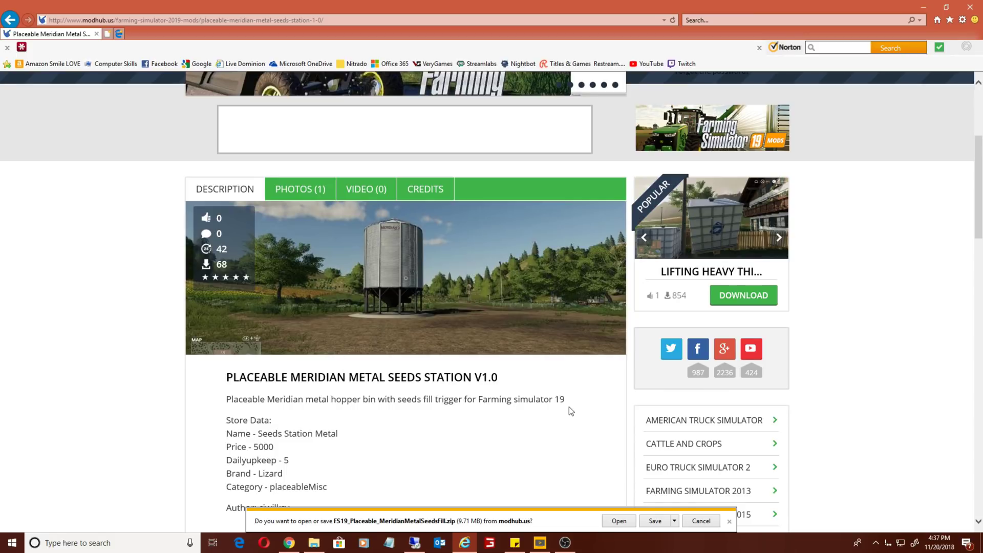
scroll(569, 407, "down", 3)
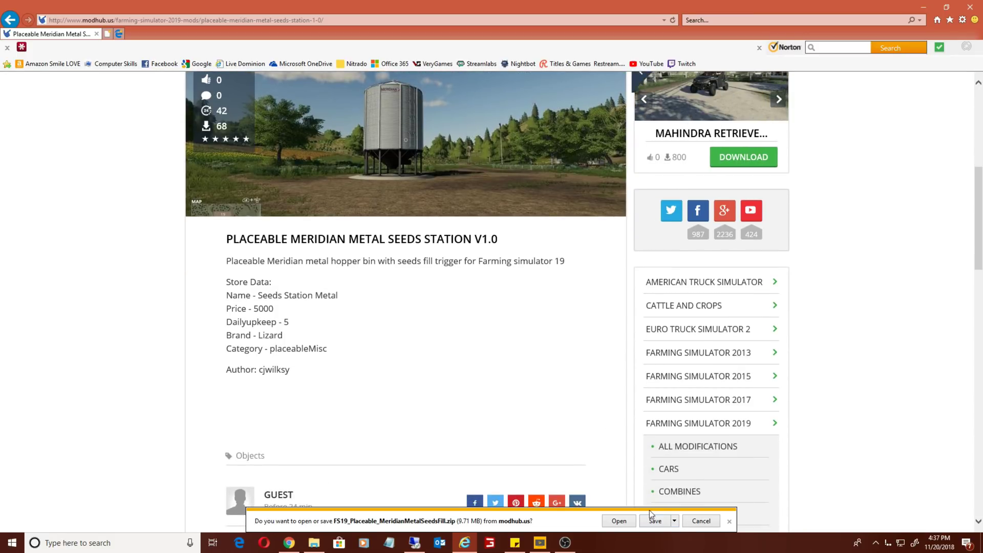
left_click(674, 521)
left_click(690, 511)
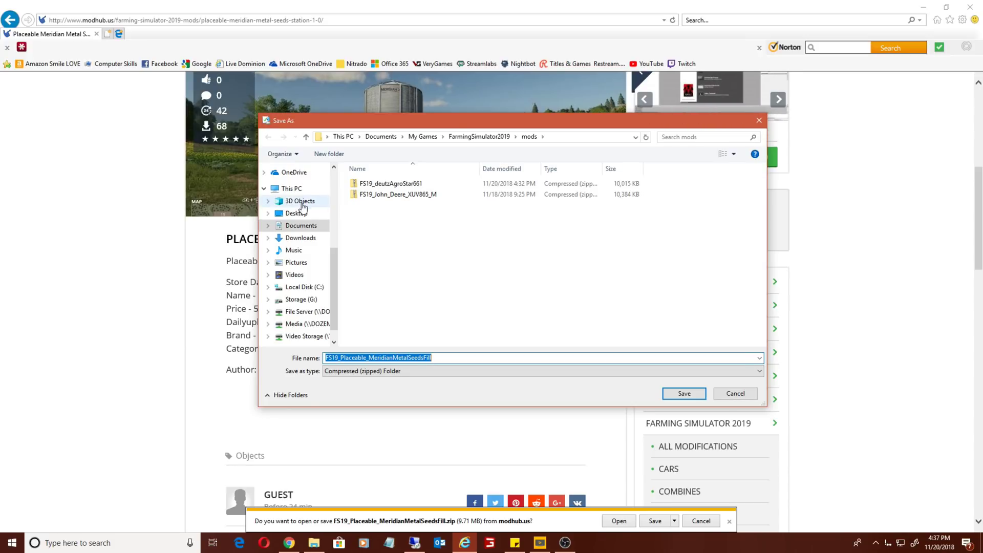
- Save FS19_Placeable_MeridianMetalSeedsFill as a zipped file in Documents > My Games > FarmingSimulator2019 > mods
left_click(286, 225)
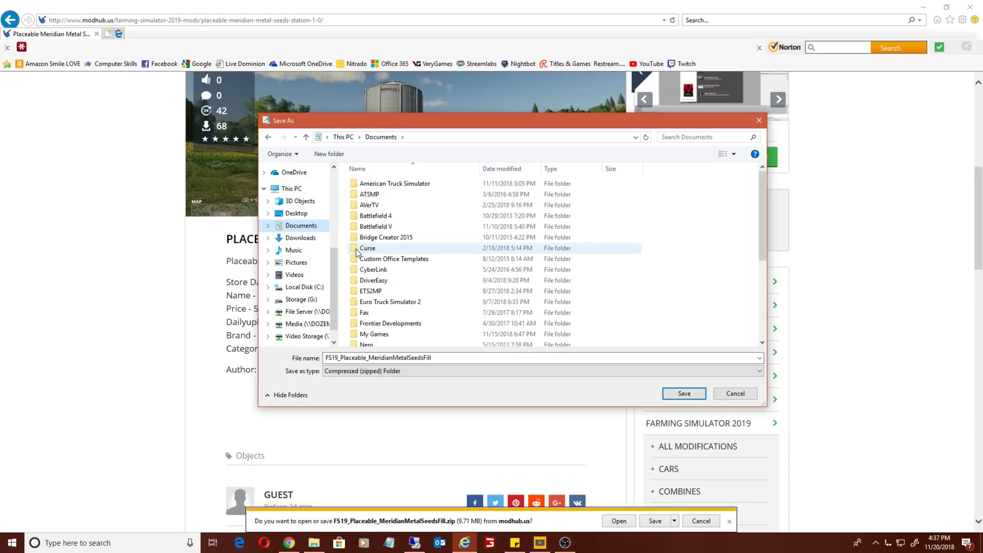
left_click(389, 332)
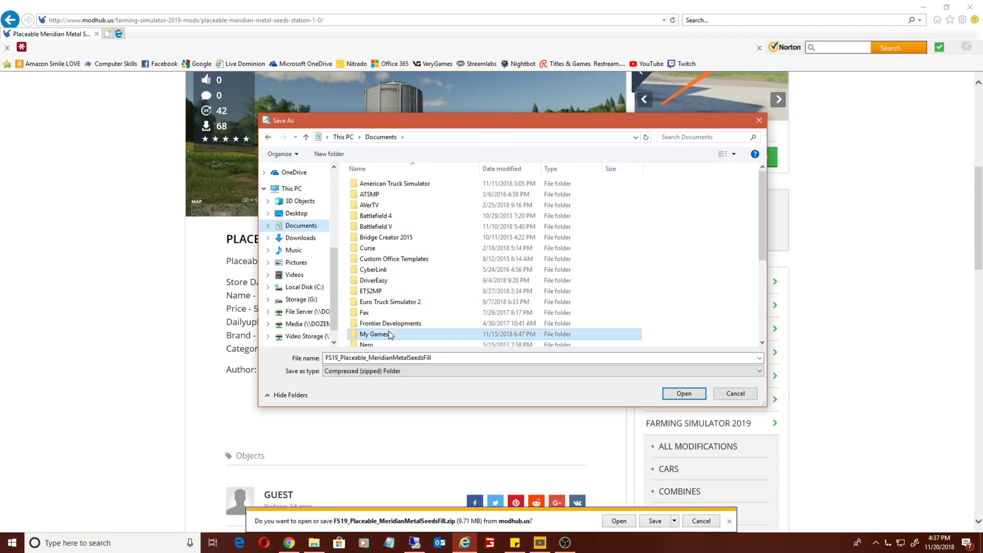
double_click(389, 333)
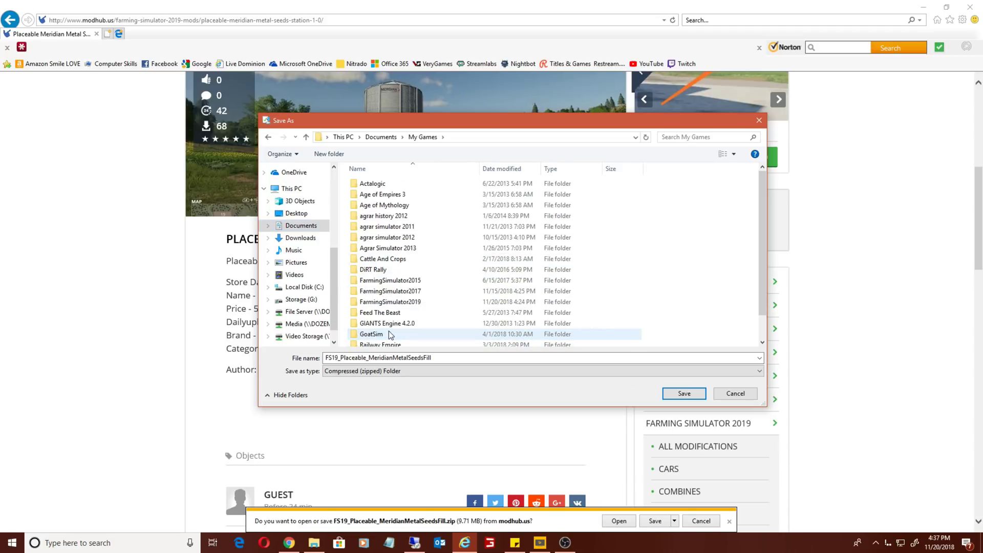
double_click(395, 301)
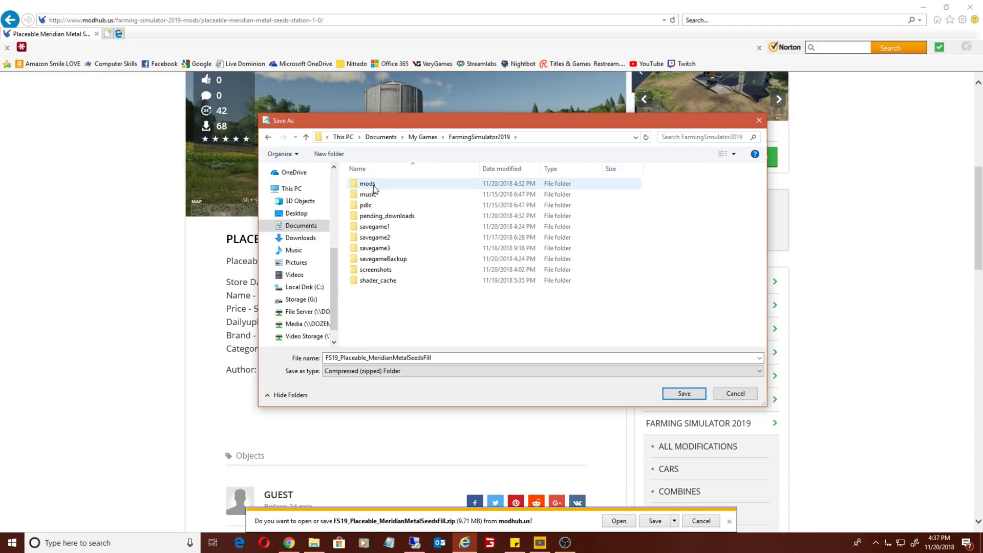
left_click(372, 186)
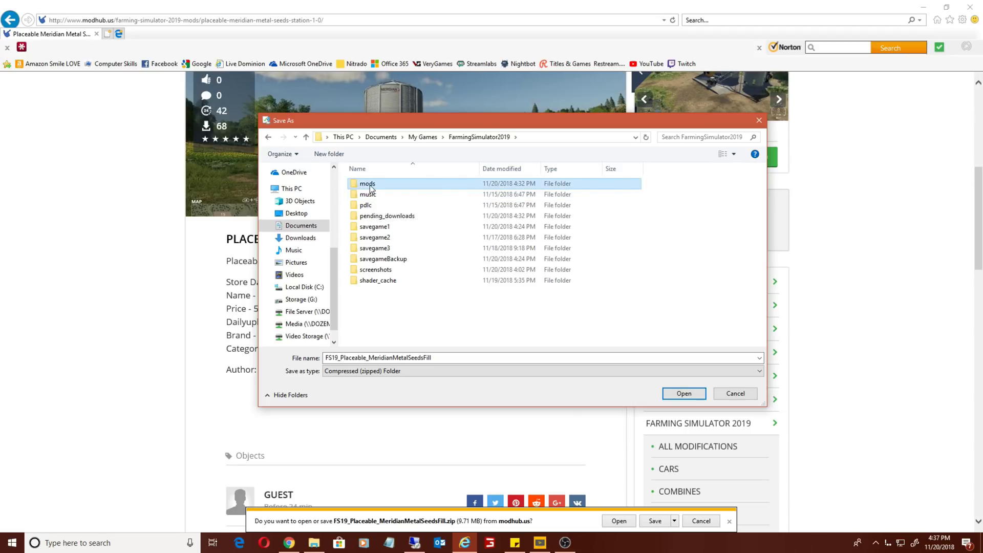
double_click(370, 185)
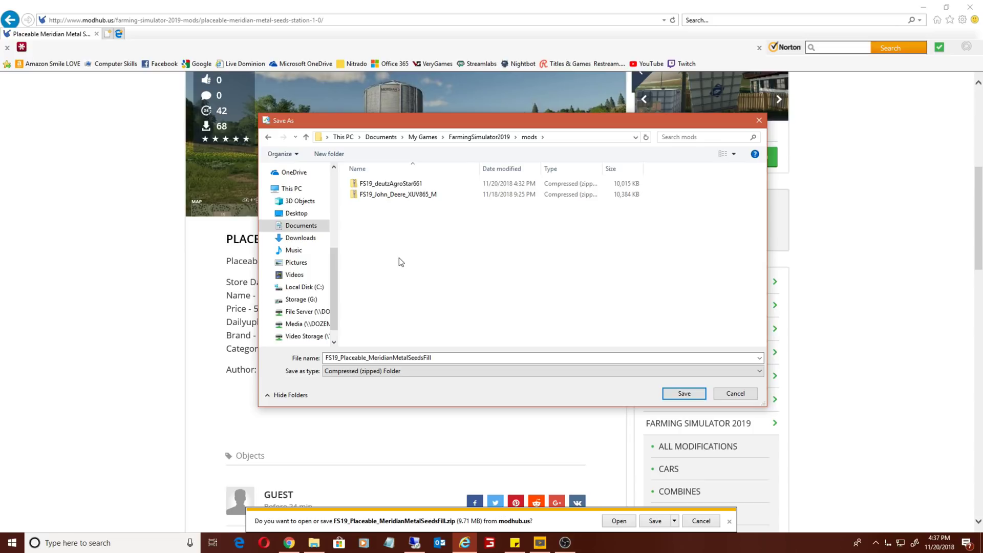
left_click(389, 185)
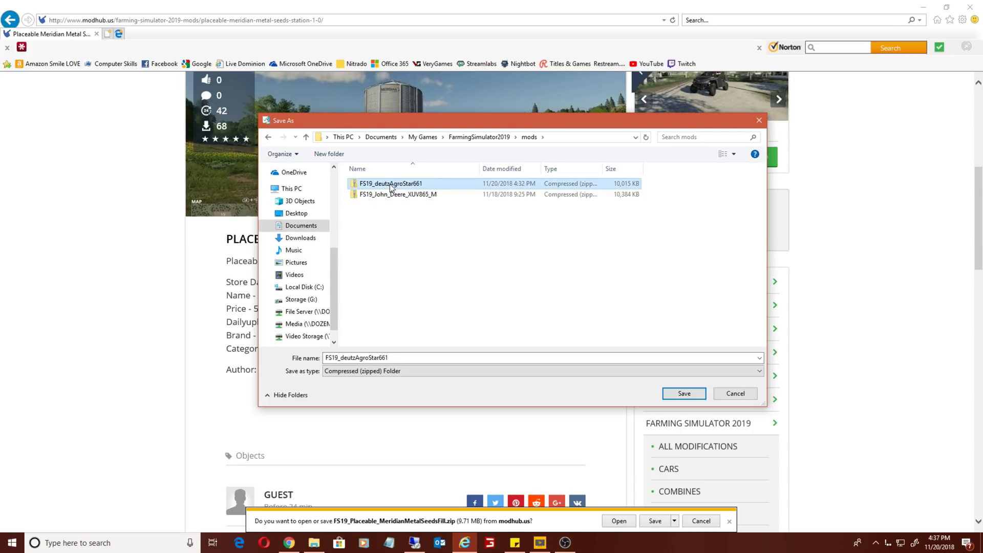
left_click(379, 227)
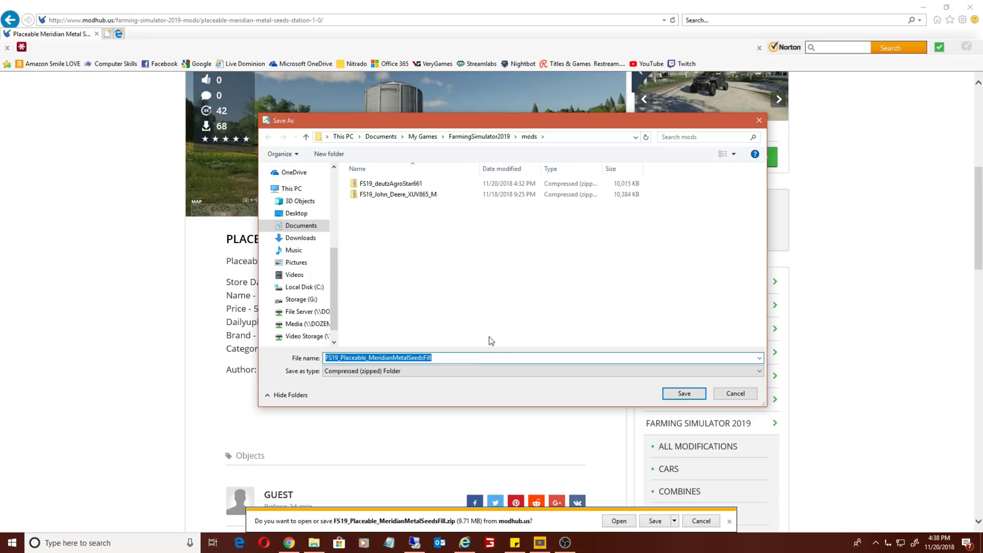
left_click(684, 397)
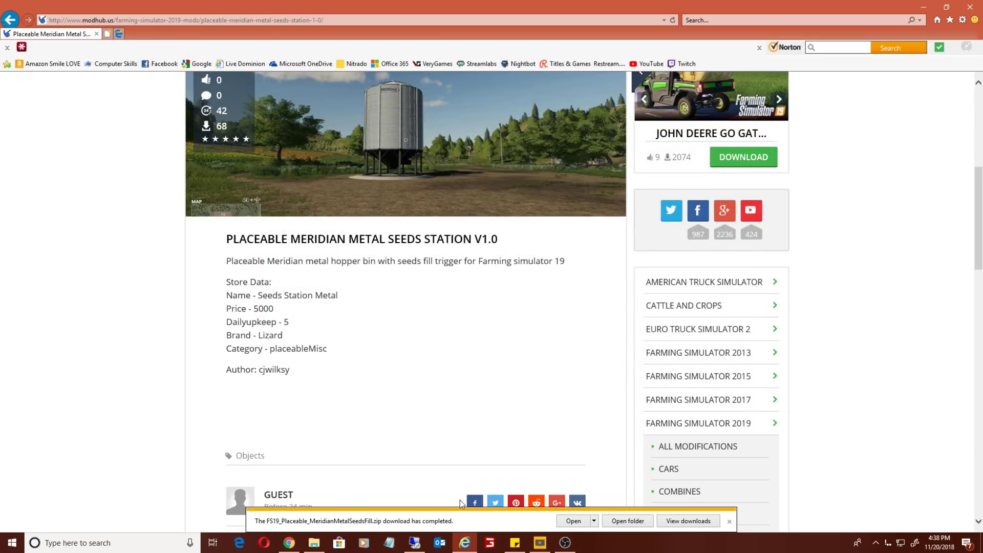
- Switch to Farming Simulator 19 and start the career savegame with only the Meridian Metal Seeds Fill Station Placeable mod activated
left_click(491, 543)
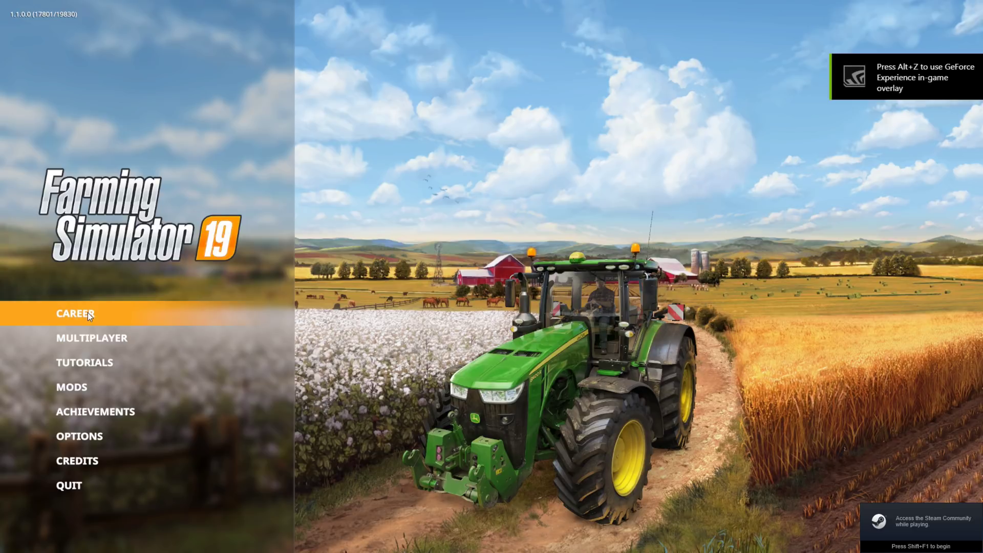
left_click(88, 313)
left_click(475, 245)
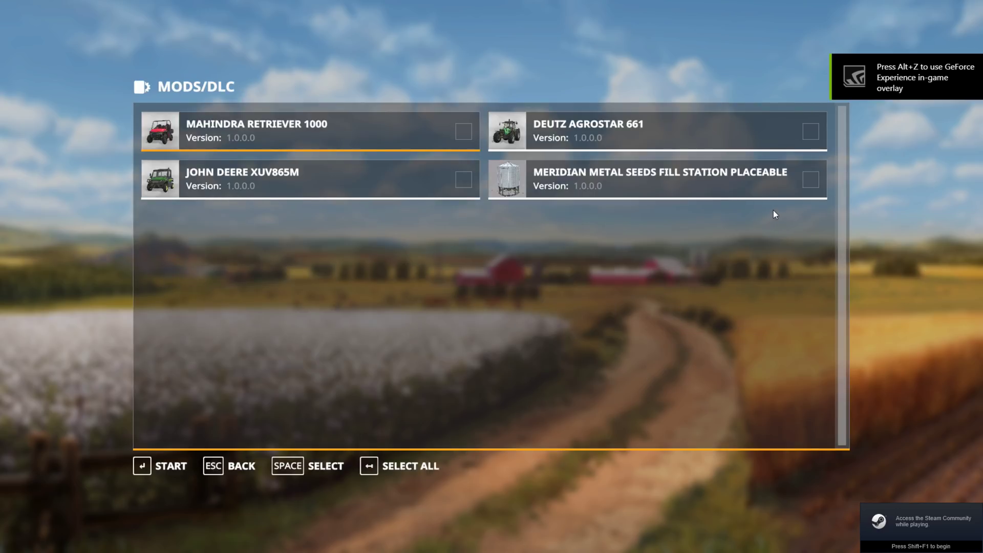
left_click(810, 177)
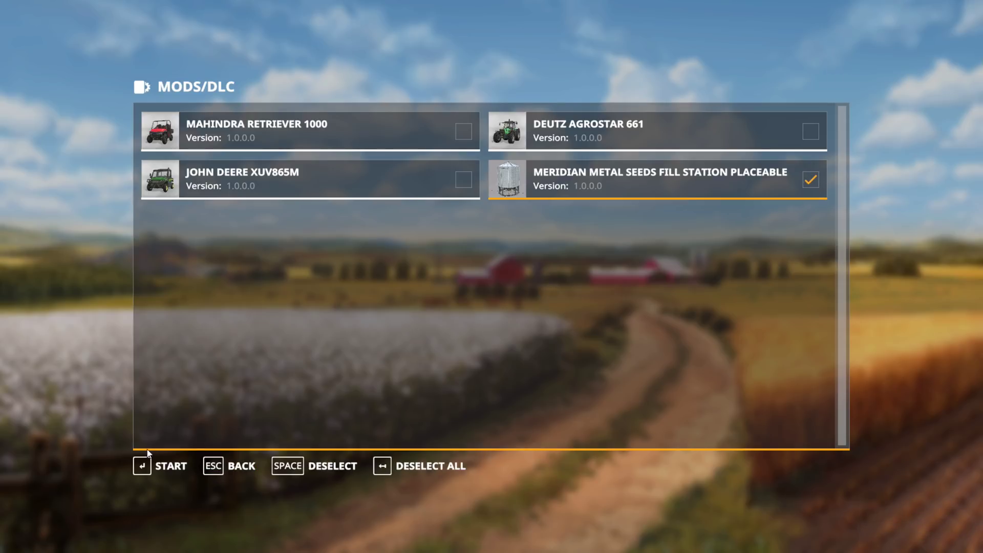
left_click(142, 466)
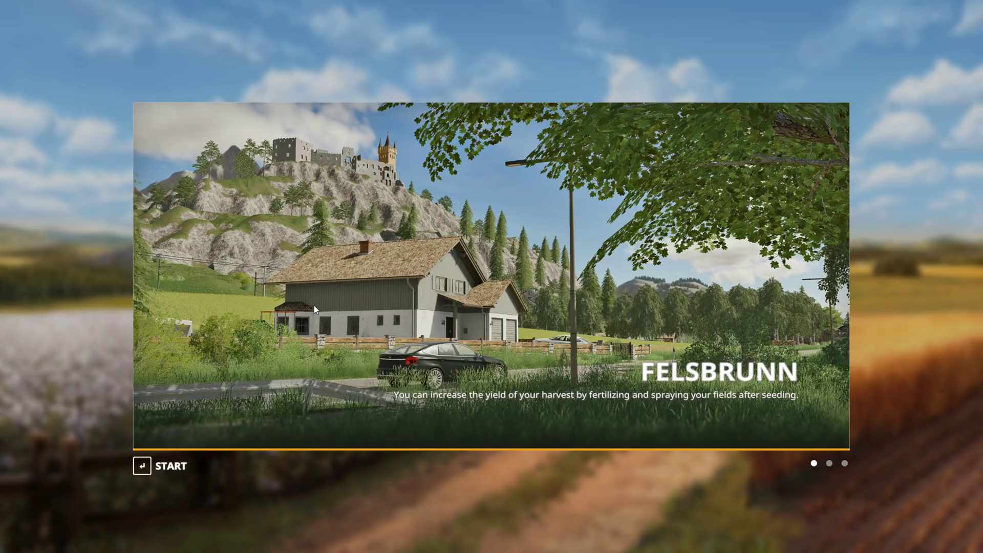
left_click(144, 466)
- Open the shop's placeables, check the silos, and find the Seeds Station Metal mod in the Miscellaneous category
key("p")
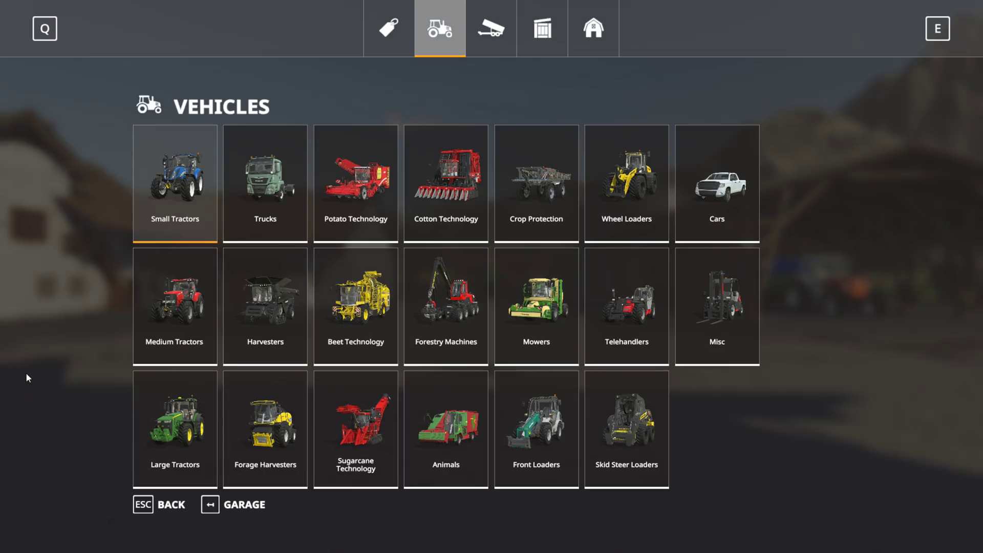
left_click(594, 29)
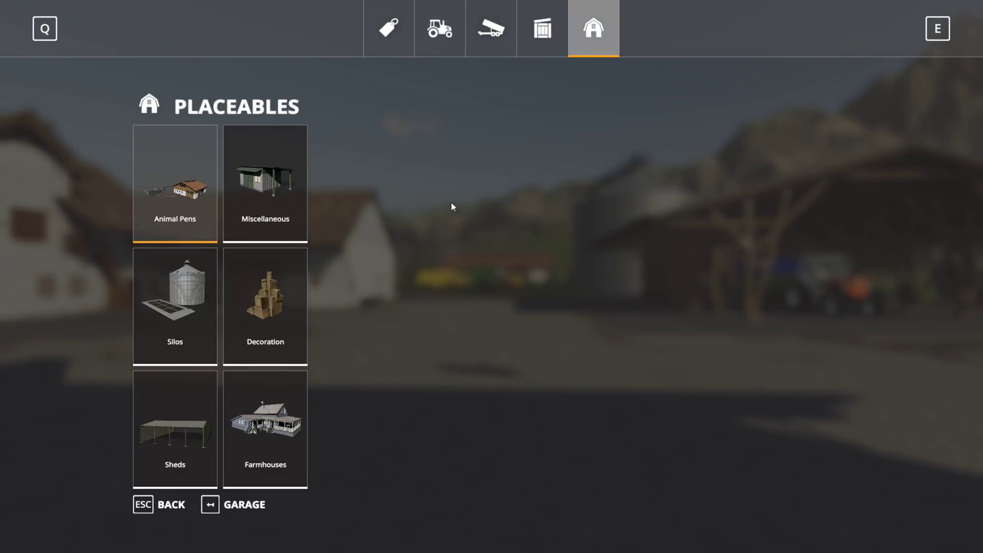
left_click(165, 321)
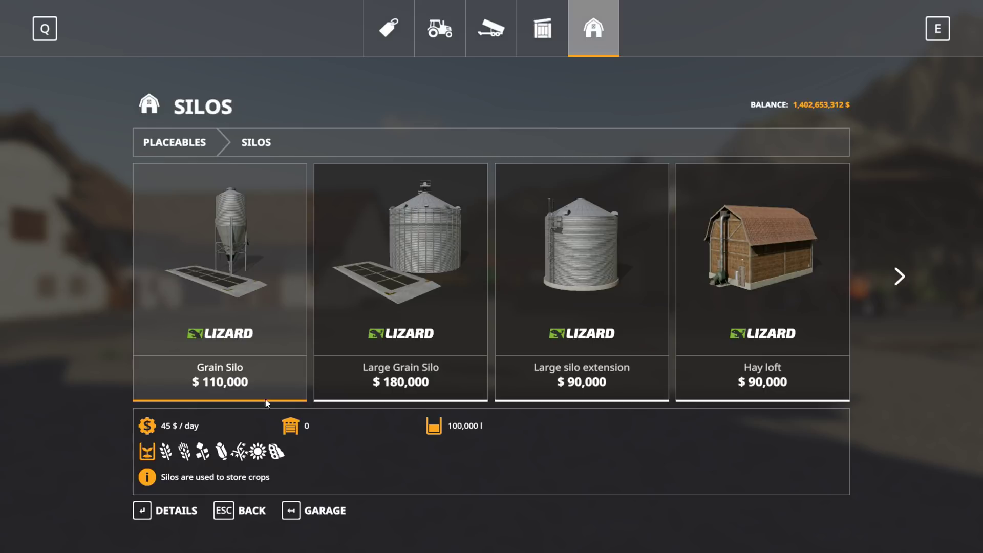
scroll(561, 277, "down", 9)
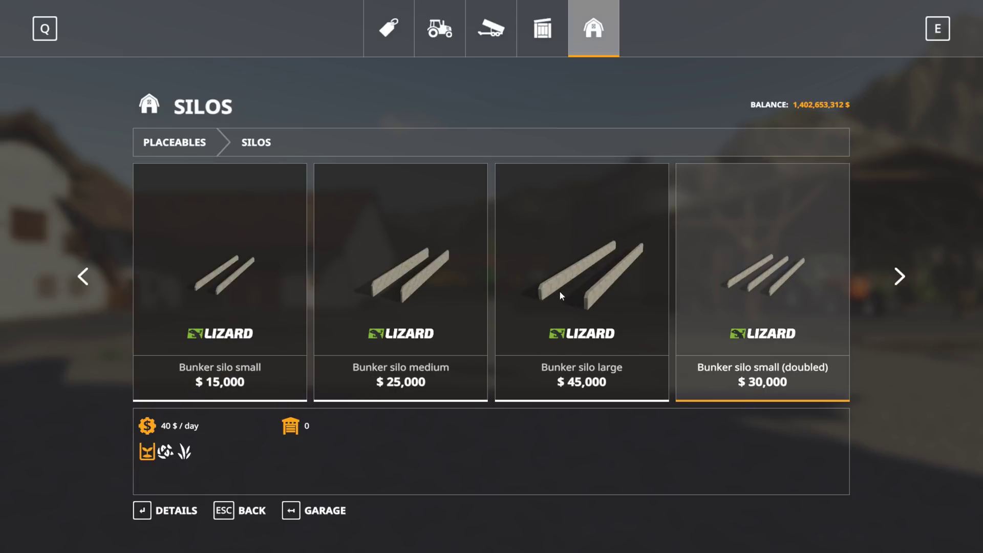
scroll(558, 299, "up", 2)
scroll(557, 299, "up", 8)
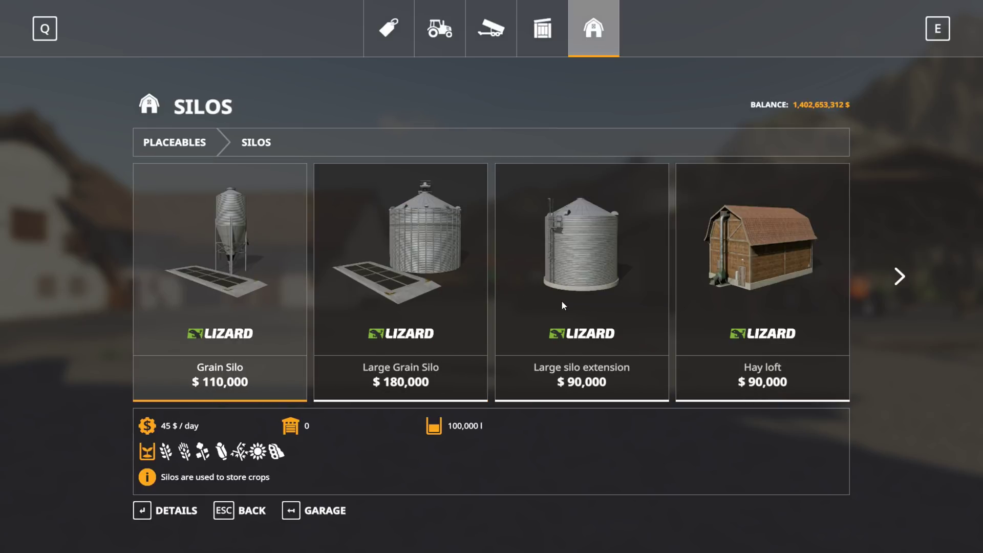
key("Escape")
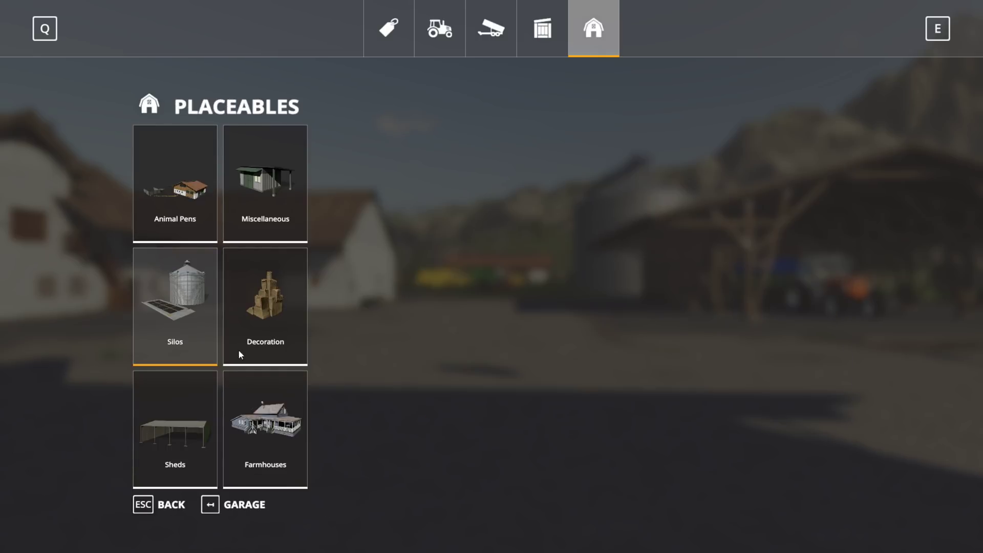
left_click(279, 177)
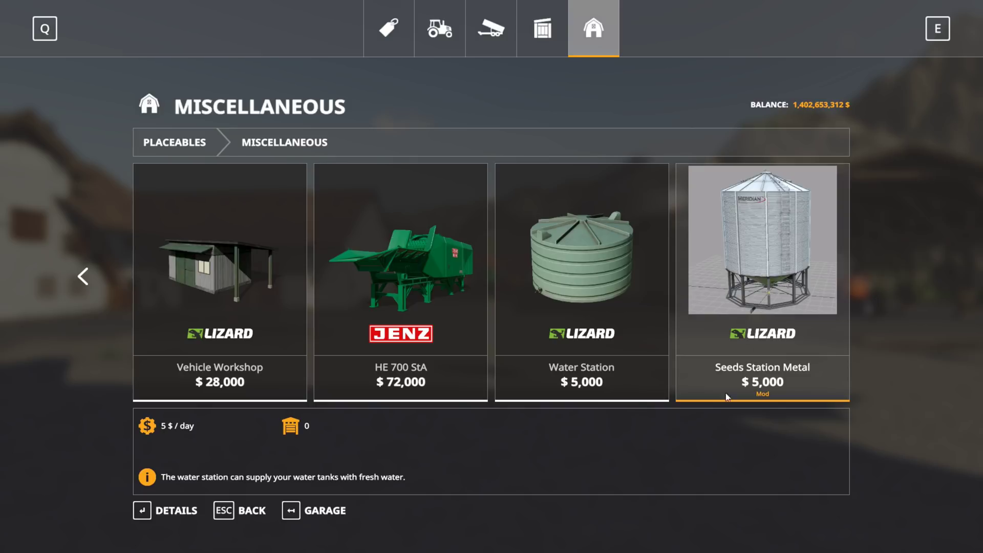
- Buy the Seeds Station Metal, place one on the grass beside the road near the parked vehicles, and leave placement mode
left_click(767, 272)
scroll(779, 472, "down", 2)
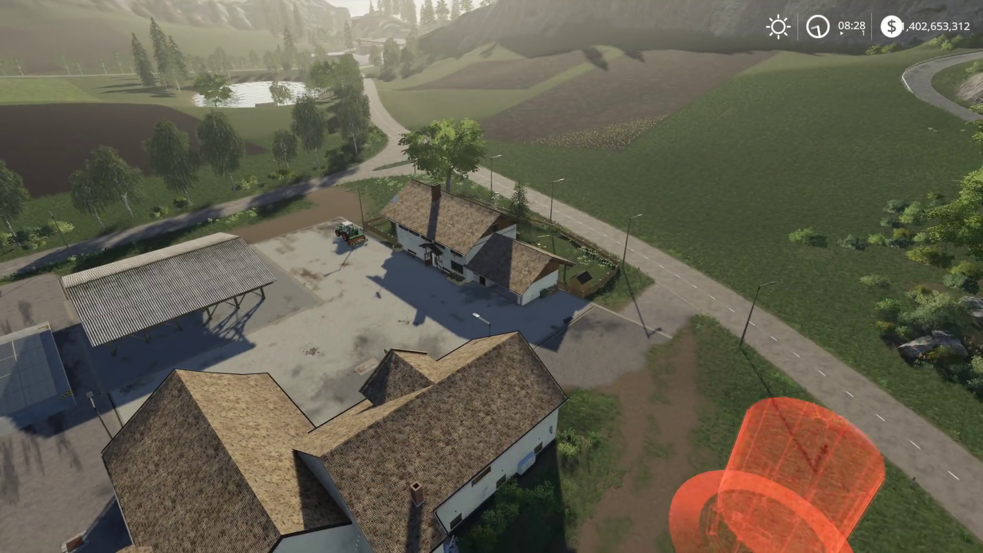
key("a")
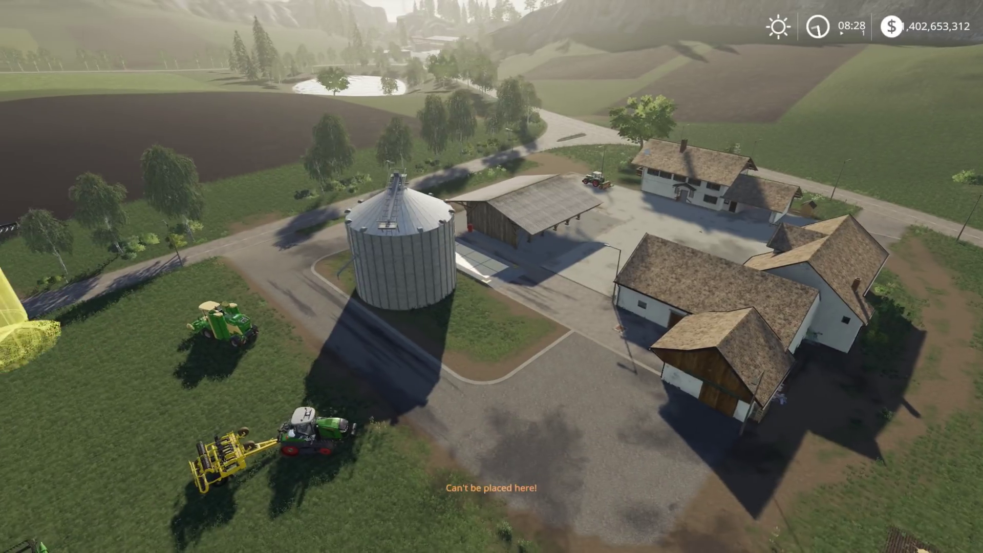
key("a")
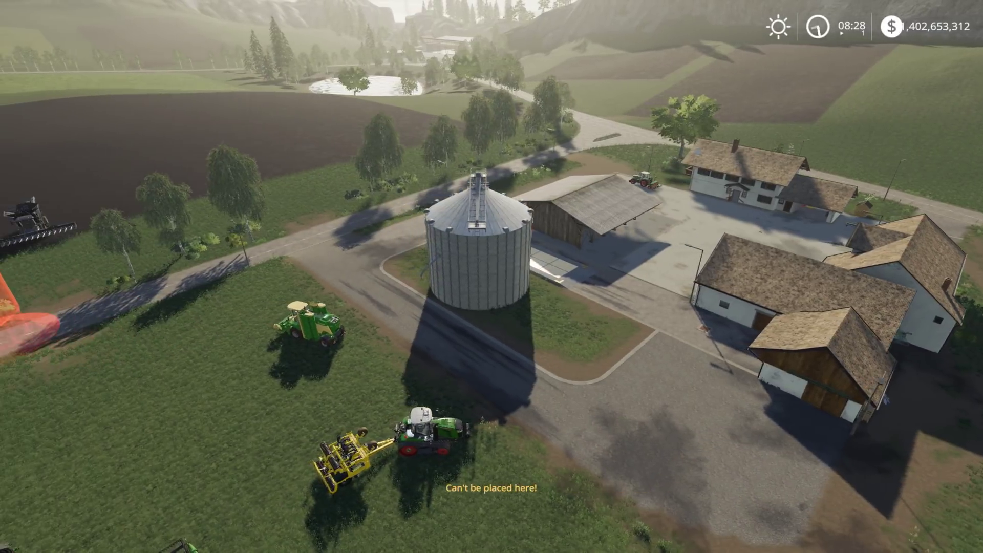
left_click(185, 390)
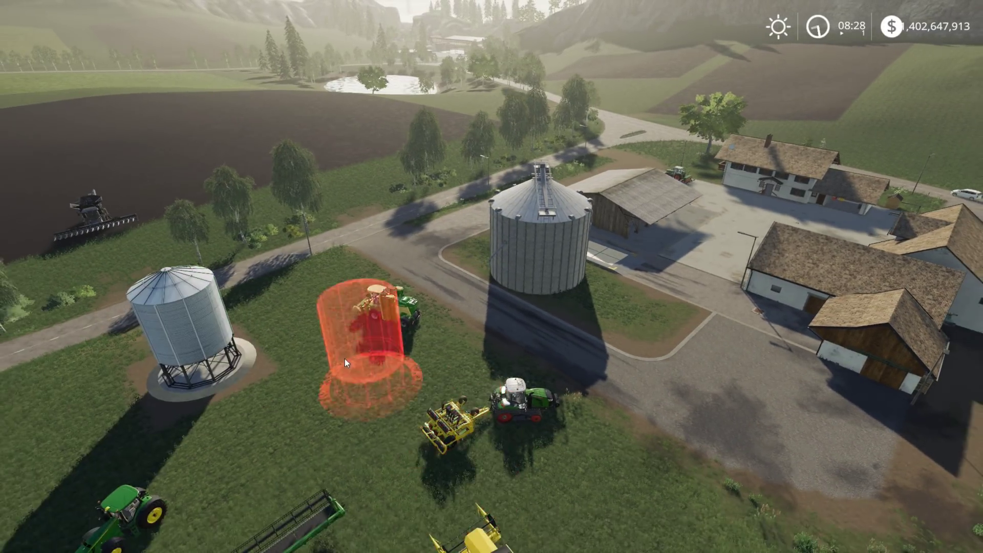
key("Escape")
key("Escape")
- Walk from the farmyard past the large silo to the placed Meridian seed station and examine it up close
key("w")
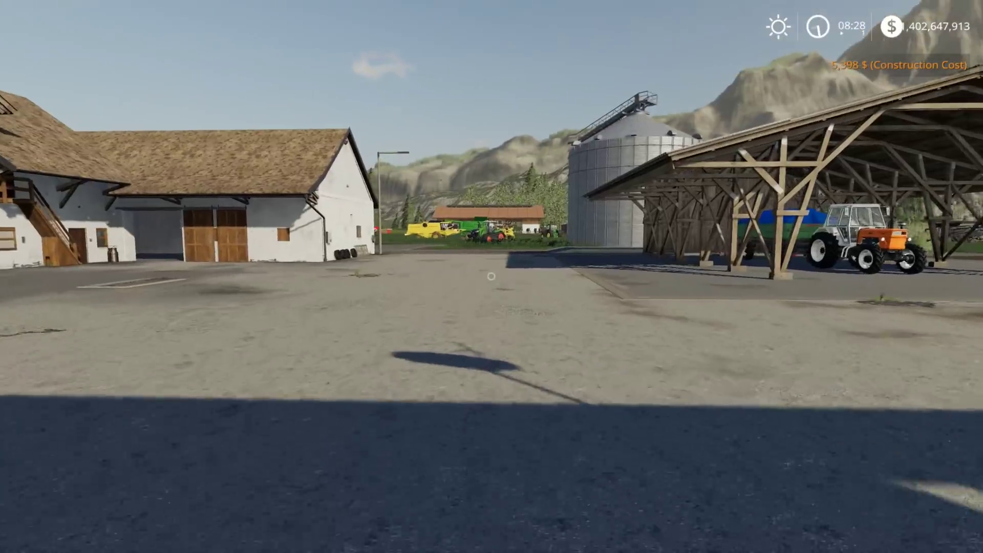
key("w")
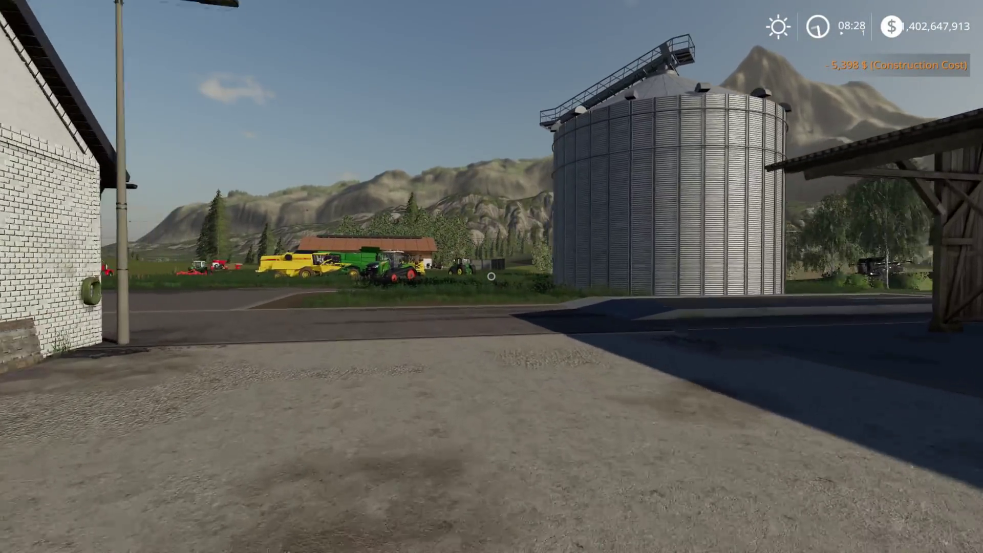
key("w")
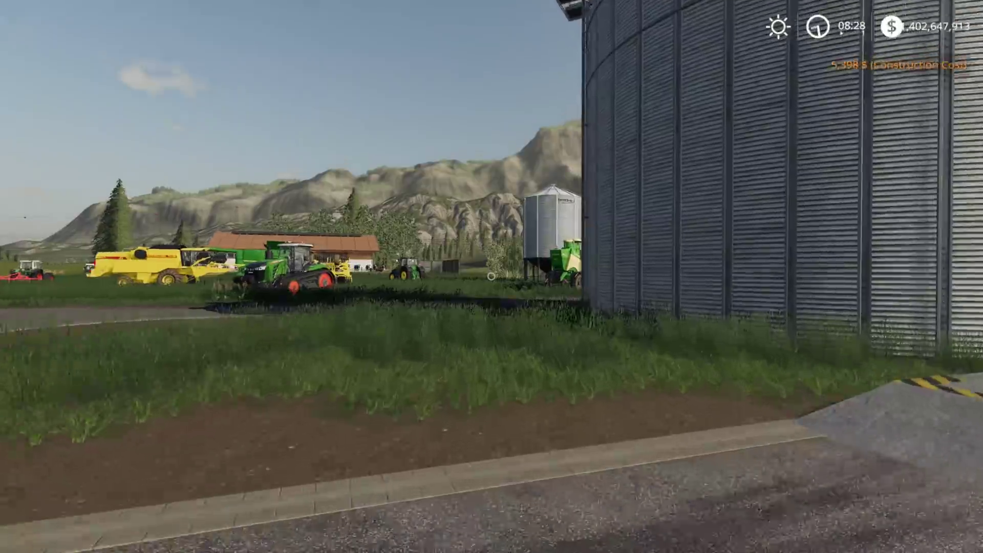
key("w")
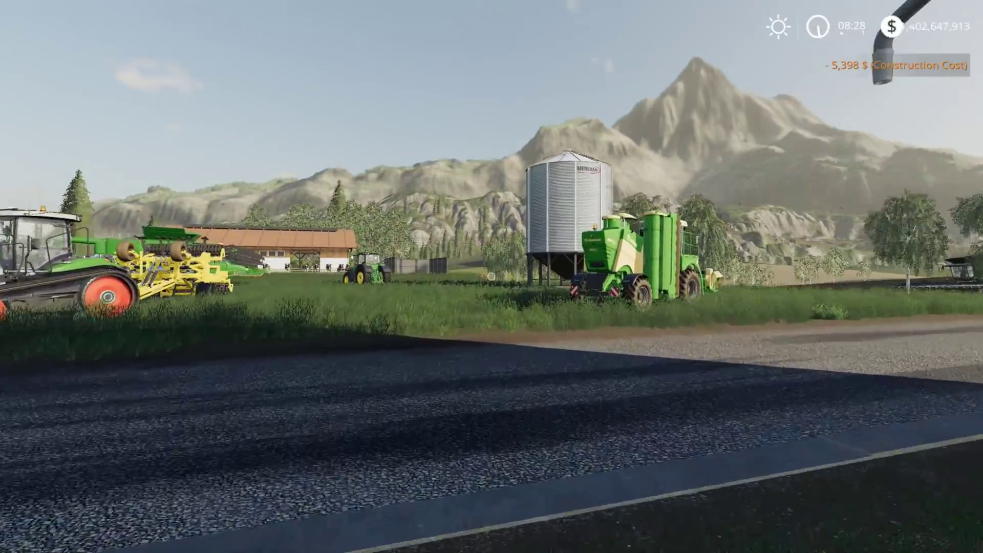
key("w")
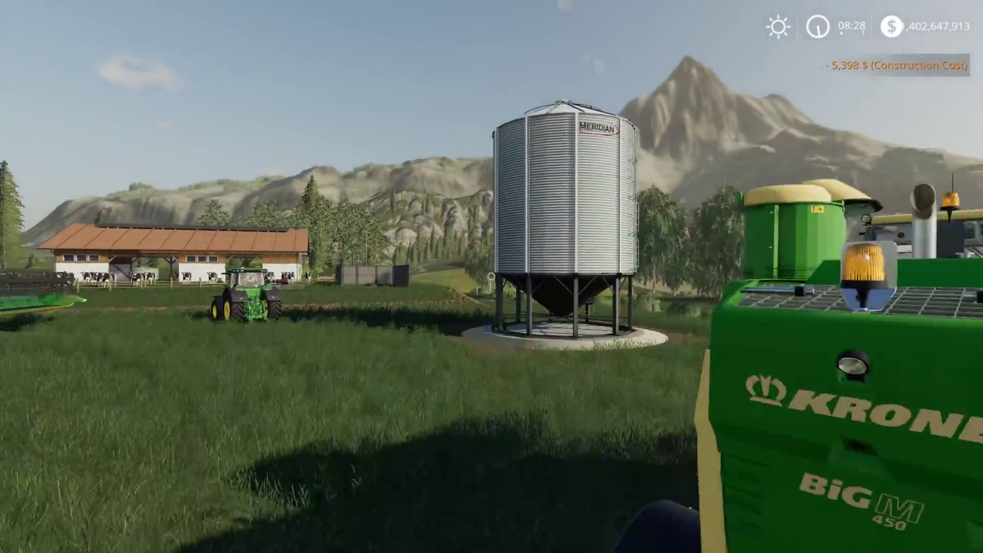
key("w")
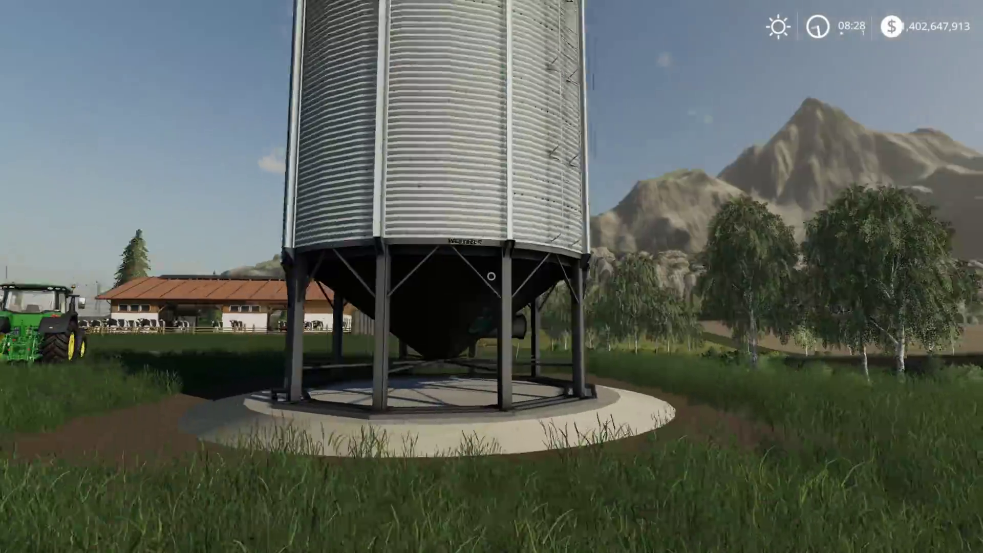
key("w")
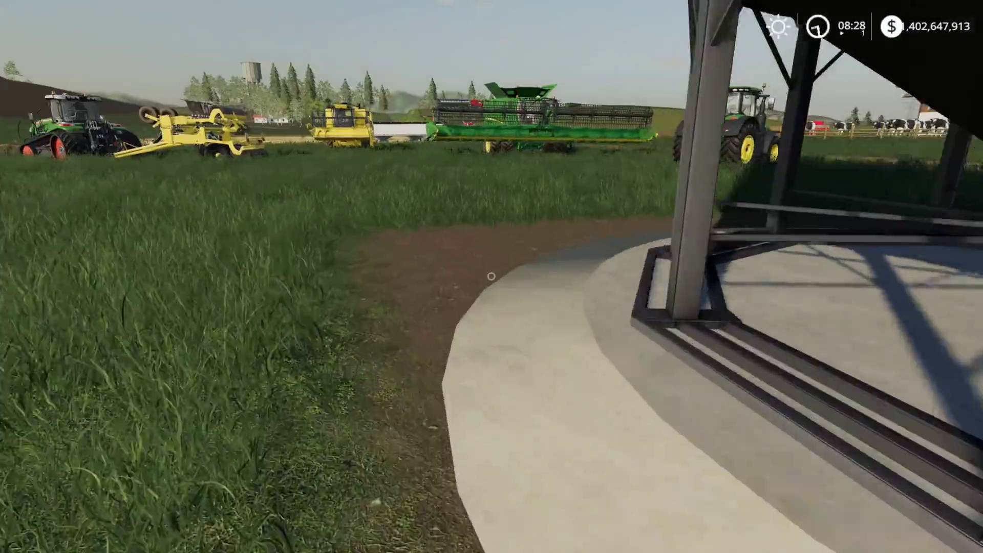
- Switch to the mods folder in File Explorer, inspect the FS19_Placeable_MeridianMetalSeedsFill zip for its modDesc file, and return to the mods folder
key("Escape")
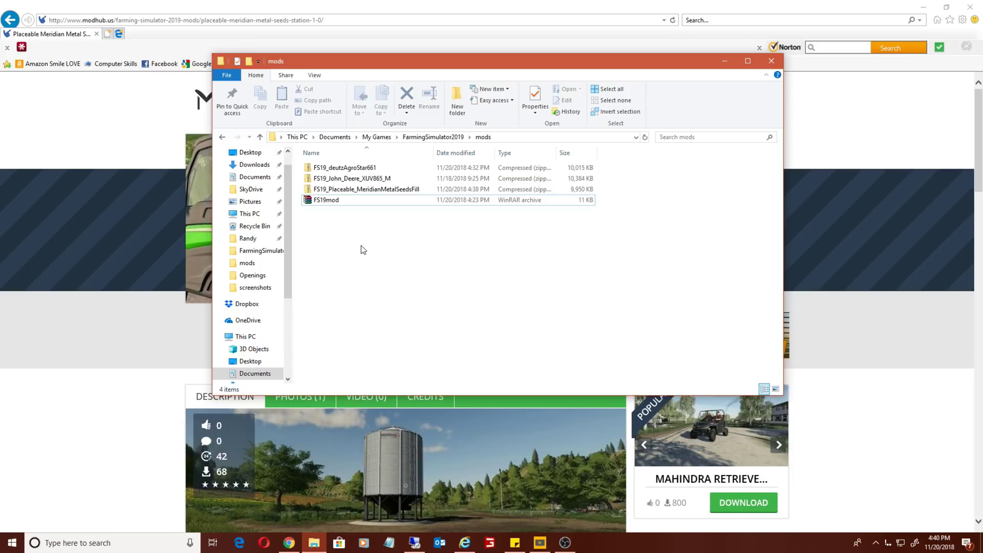
double_click(370, 190)
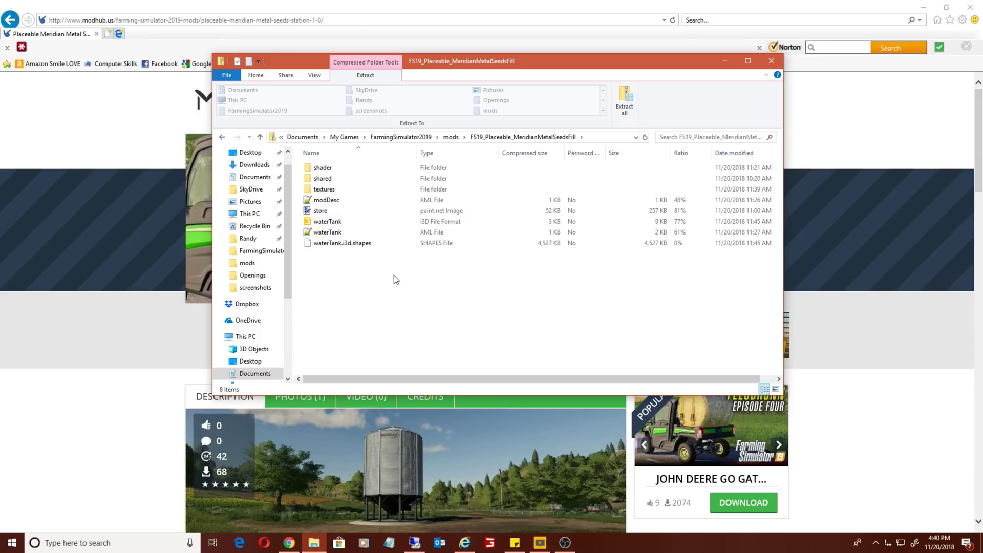
left_click(328, 201)
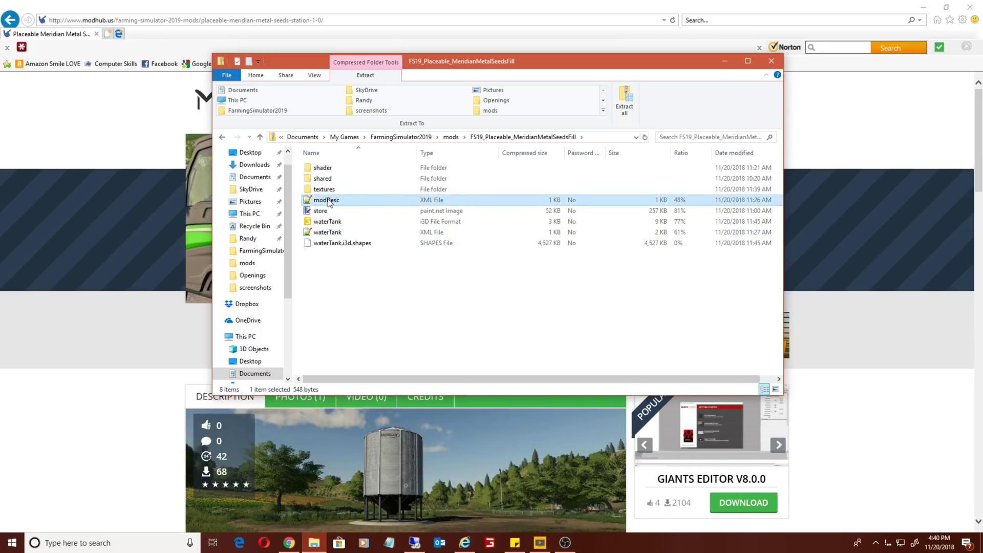
left_click(451, 136)
left_click(350, 279)
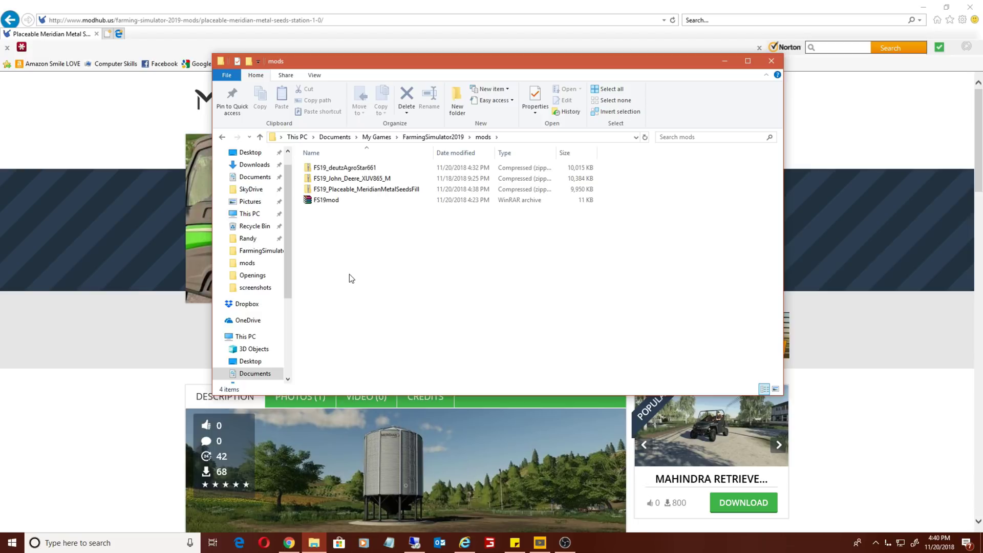
left_click(332, 189)
double_click(331, 188)
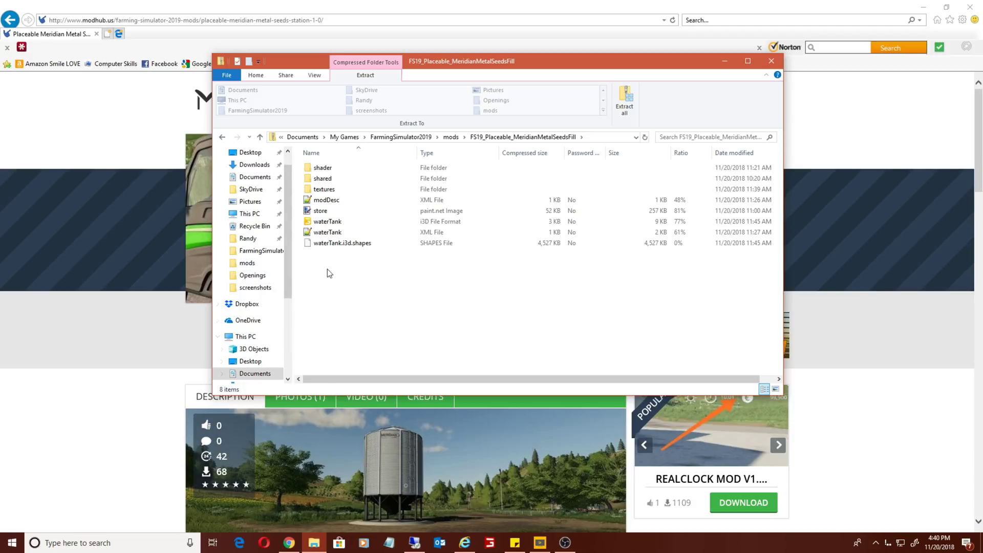
left_click(327, 200)
left_click(366, 296)
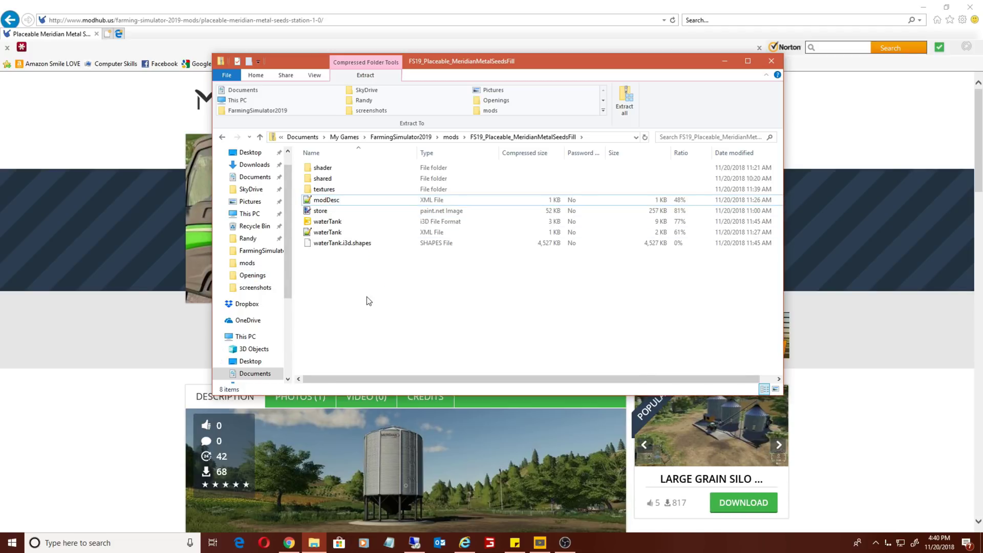
key("BackSpace")
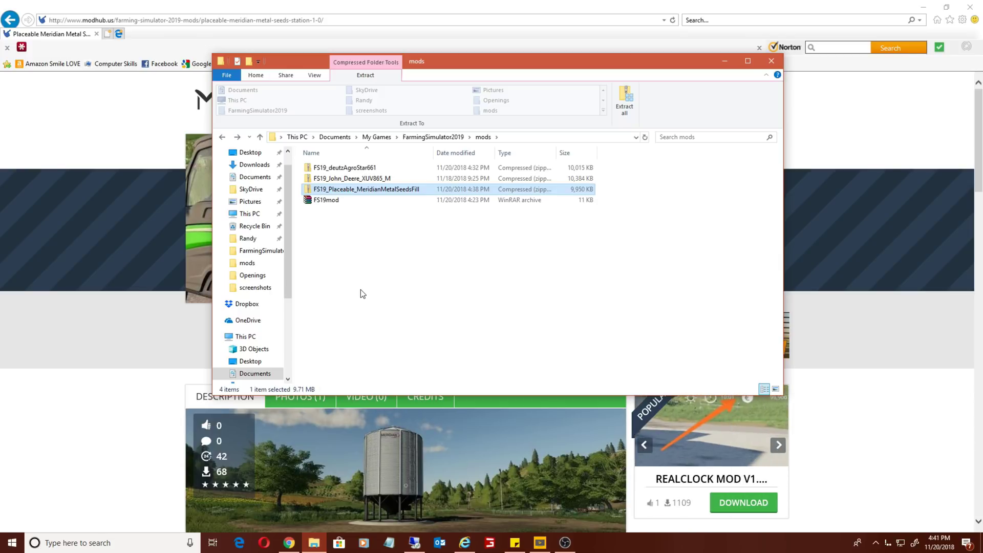
left_click(376, 270)
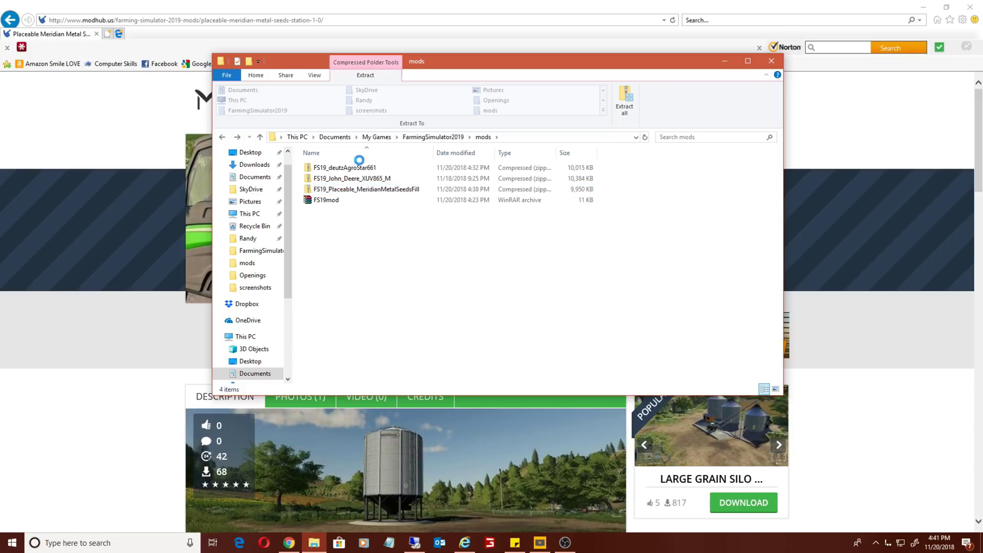
- Open the FS19mod archive in WinRAR, check the lift19.zip file inside it, and close the archive window
left_click(308, 191)
left_click(317, 200)
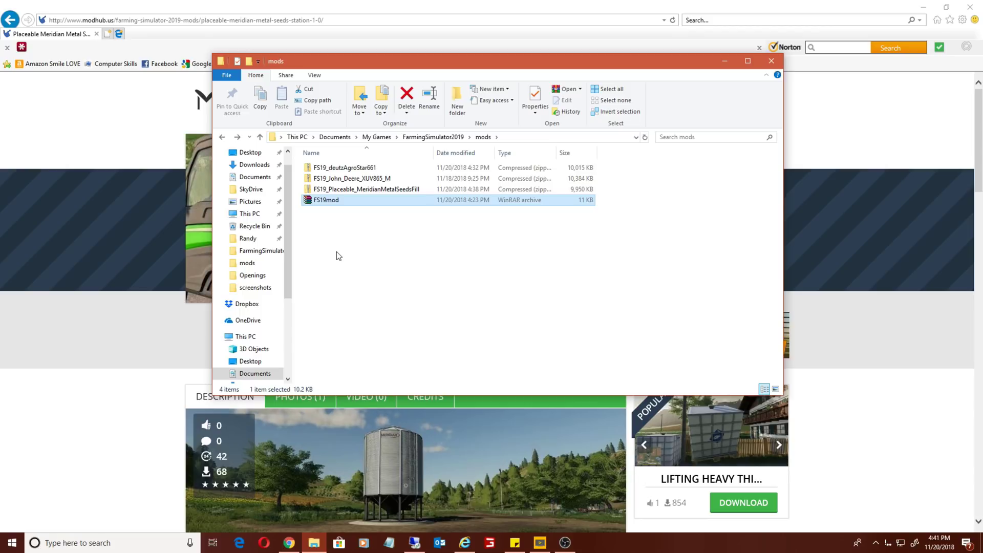
right_click(330, 203)
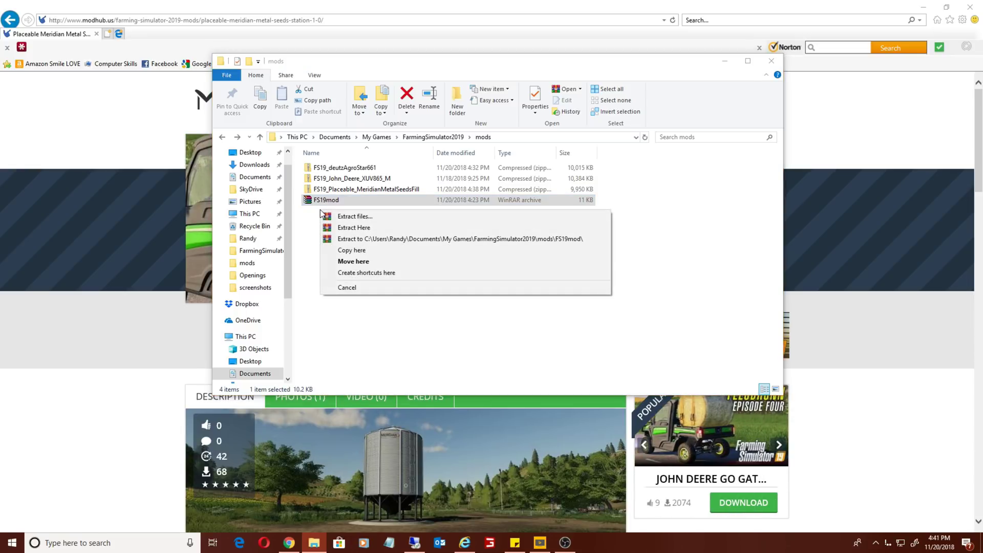
left_click(326, 200)
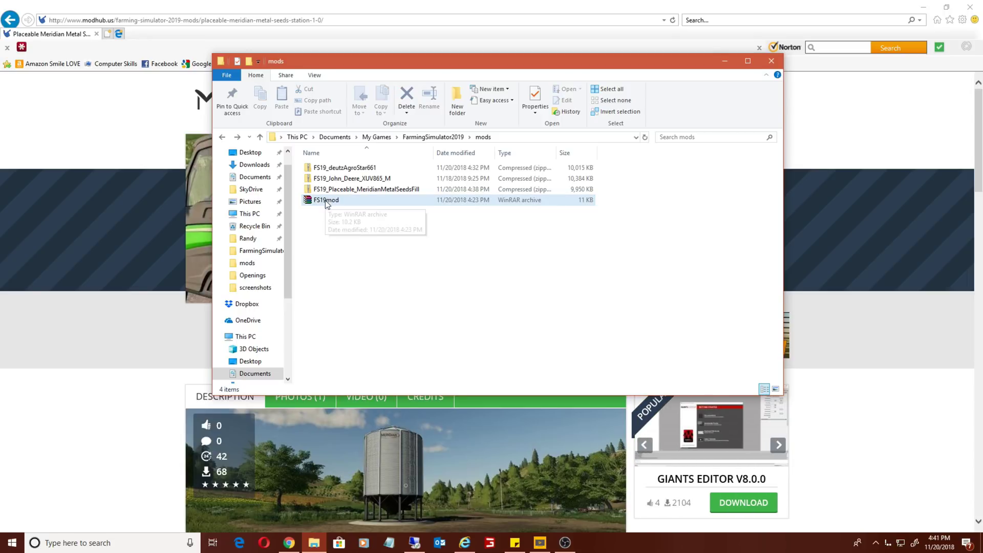
double_click(325, 201)
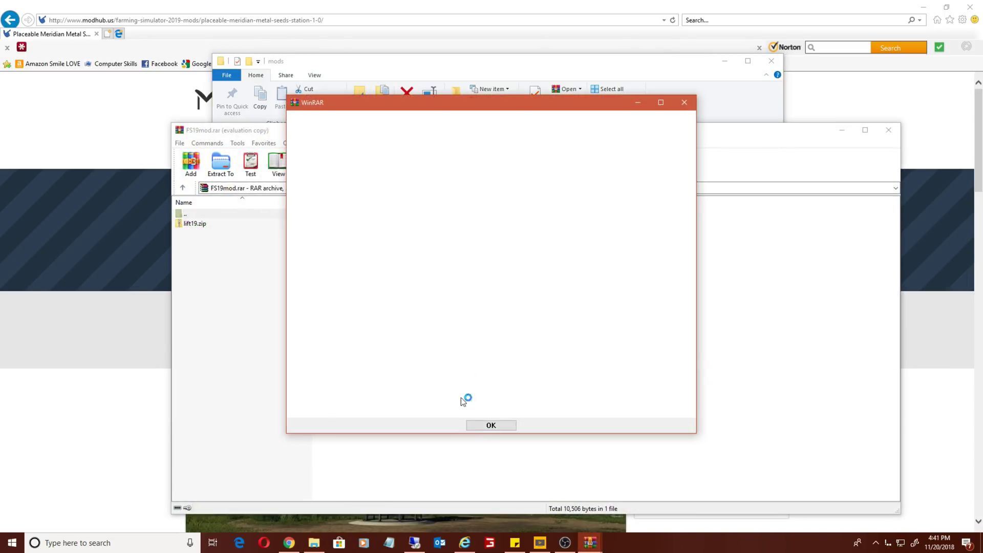
left_click(490, 425)
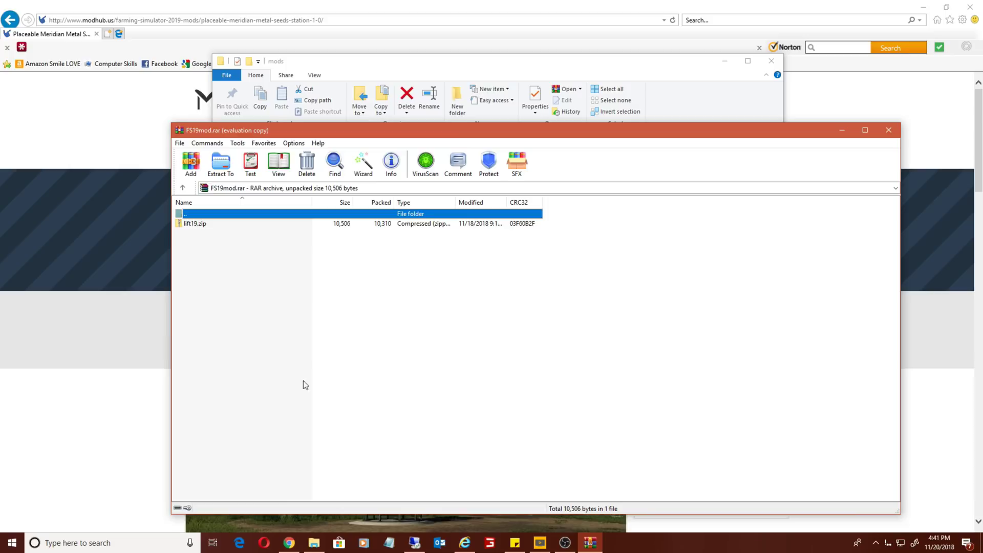
left_click(187, 224)
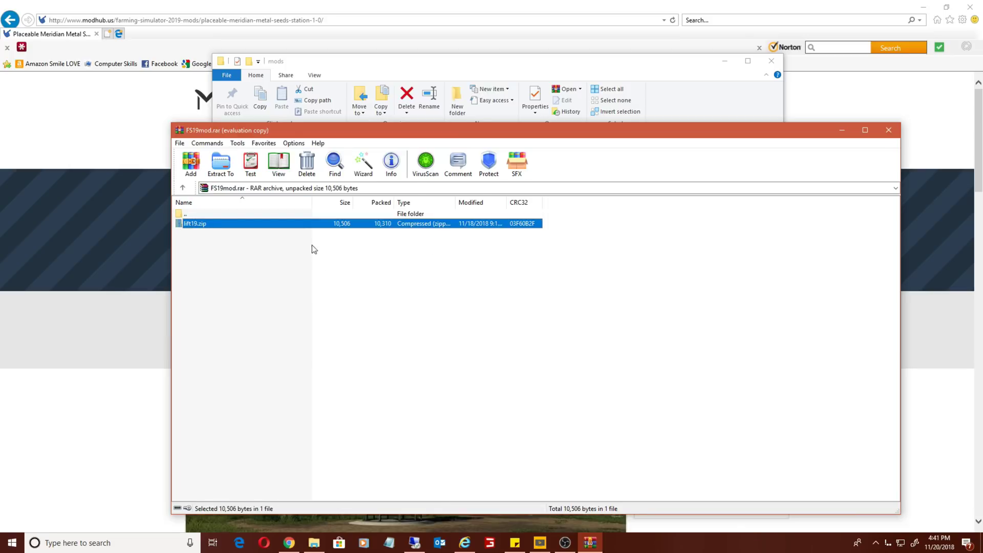
left_click(888, 132)
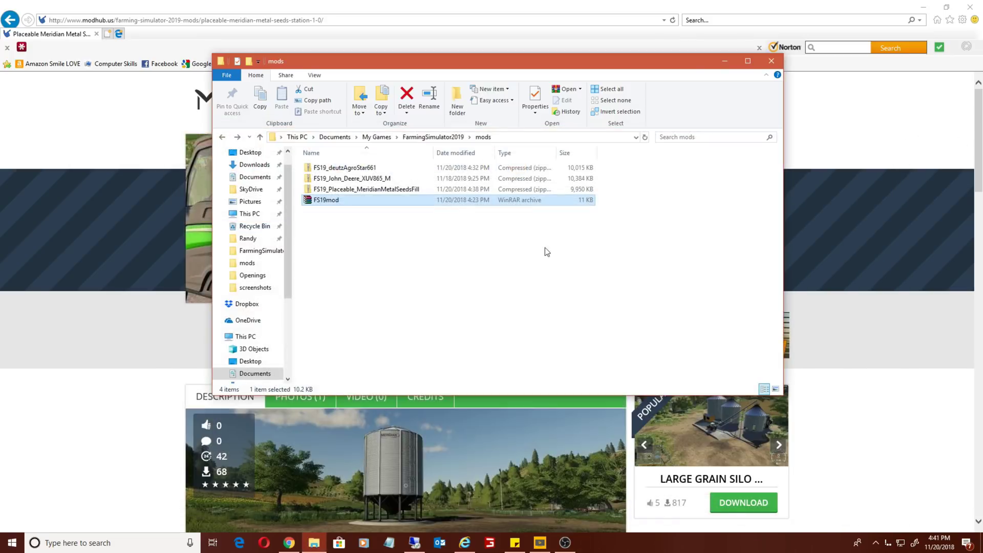
- Extract the FS19mod archive directly into the mods folder and delete the FS19mod archive, keeping the lift19 zip
right_click(333, 203)
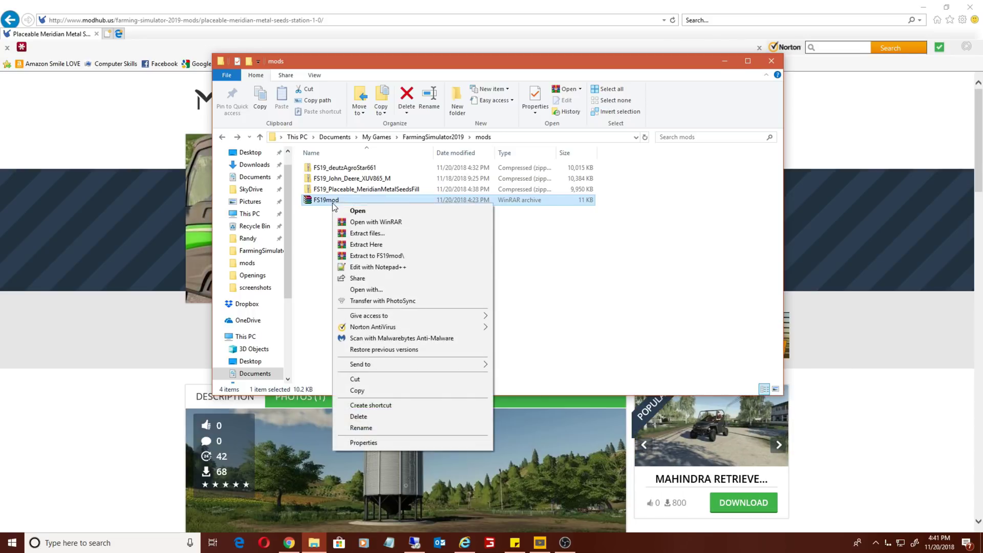
left_click(371, 245)
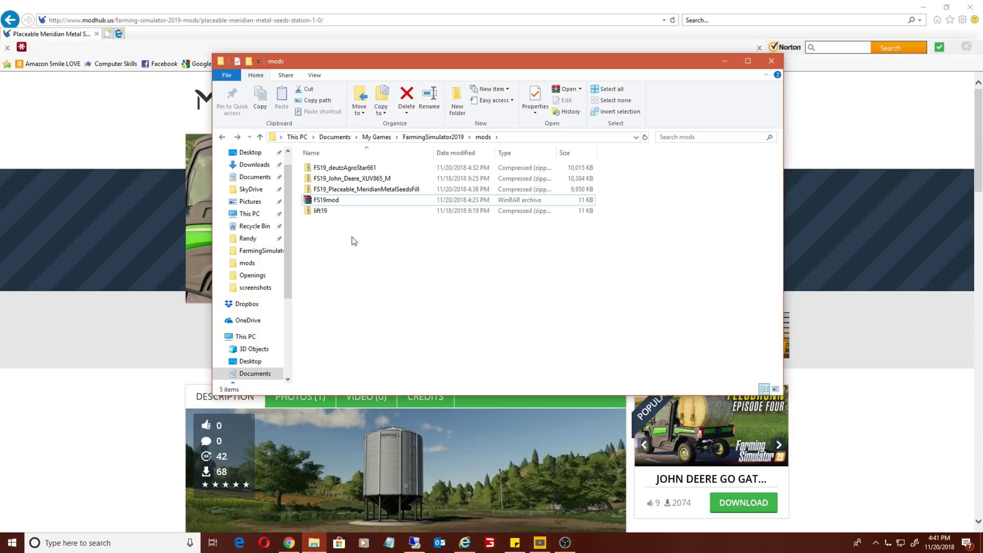
key("Delete")
key("Return")
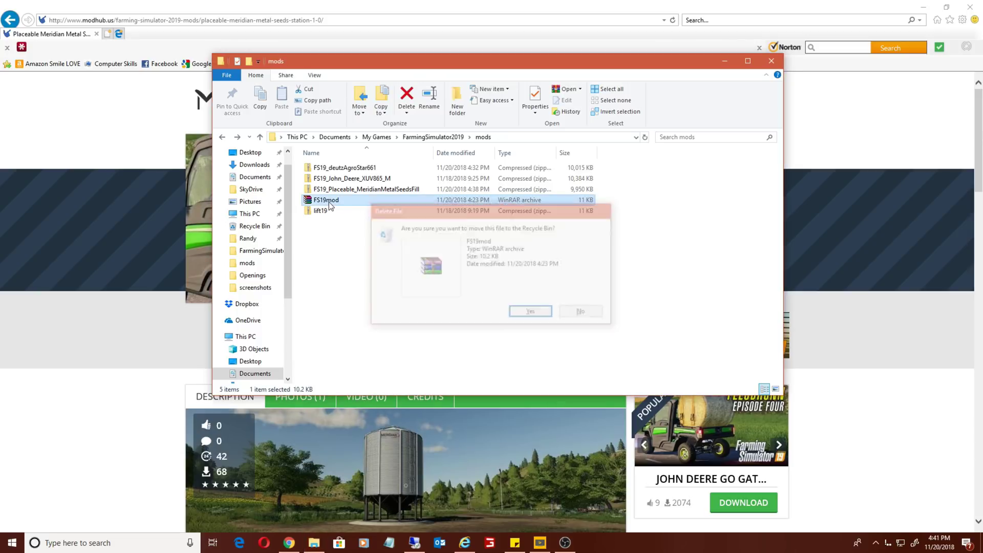
left_click(319, 204)
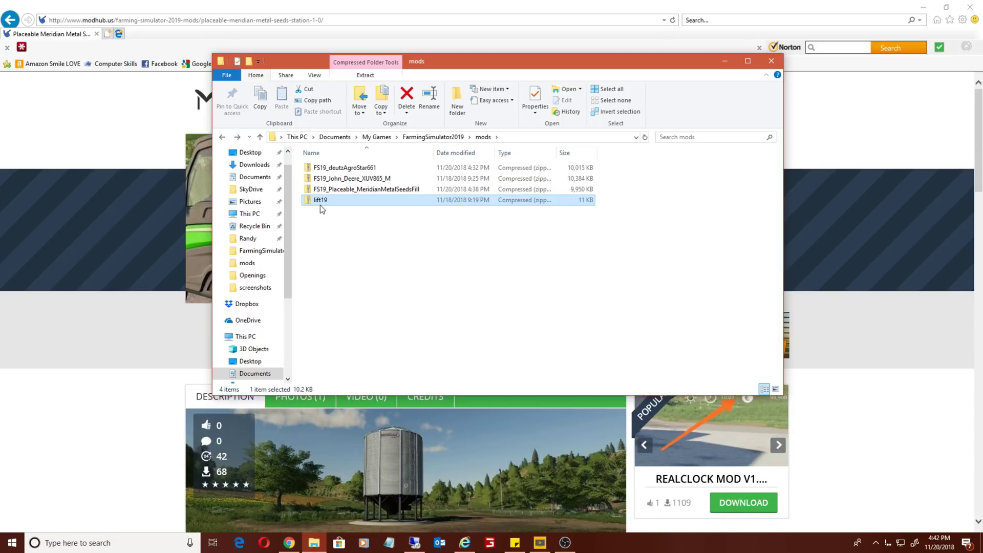
left_click(389, 251)
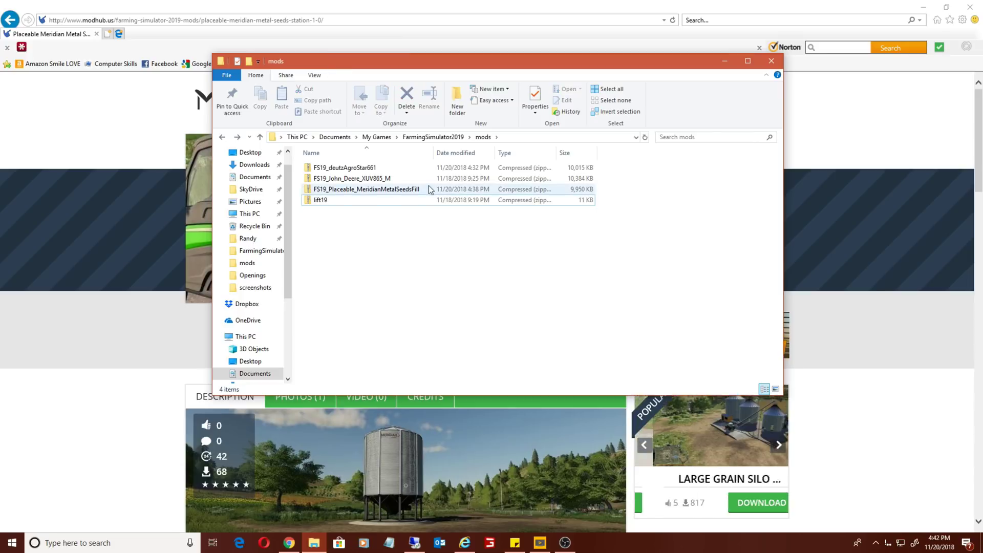
- Review the mods folder's location by browsing Documents > My Games > FarmingSimulator2019
left_click(376, 136)
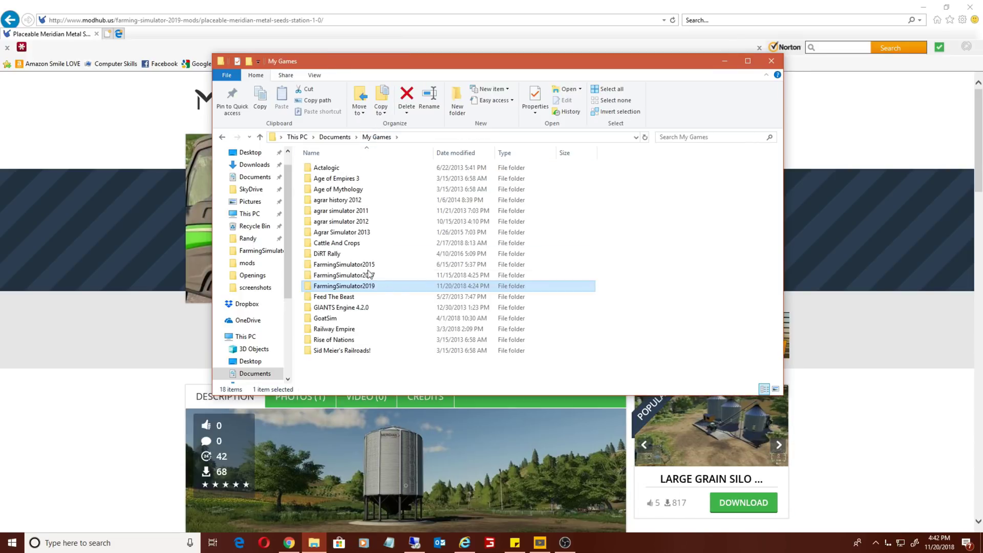
double_click(346, 285)
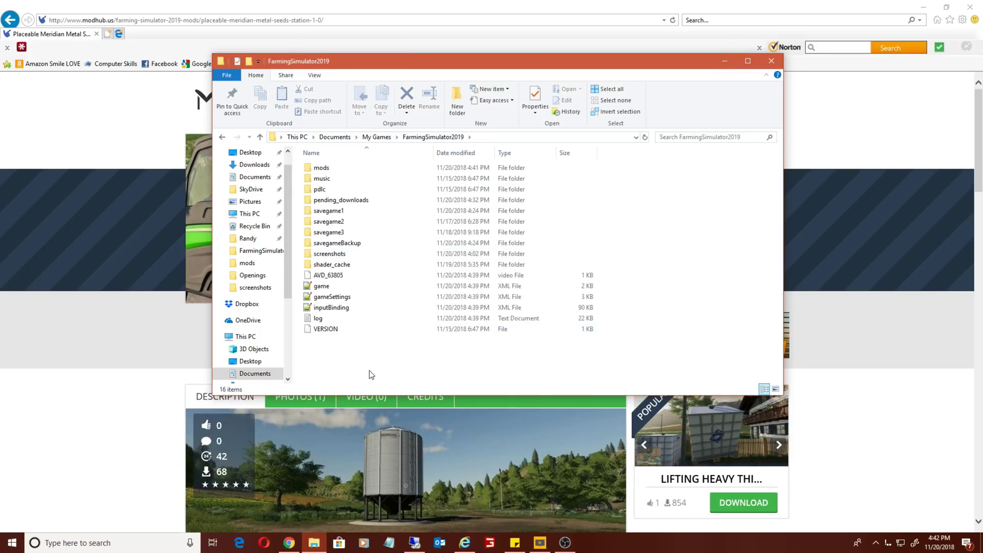
left_click(322, 138)
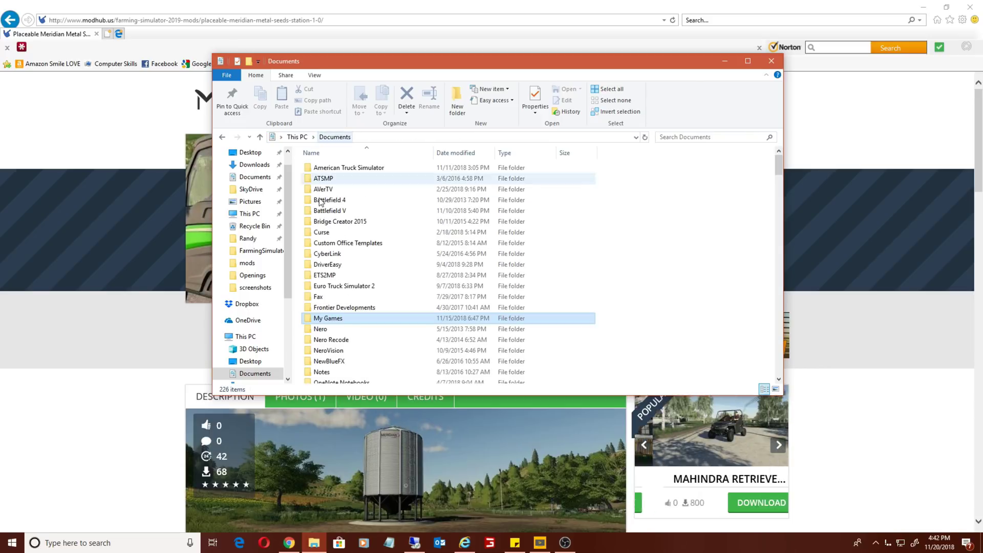
double_click(324, 317)
double_click(344, 286)
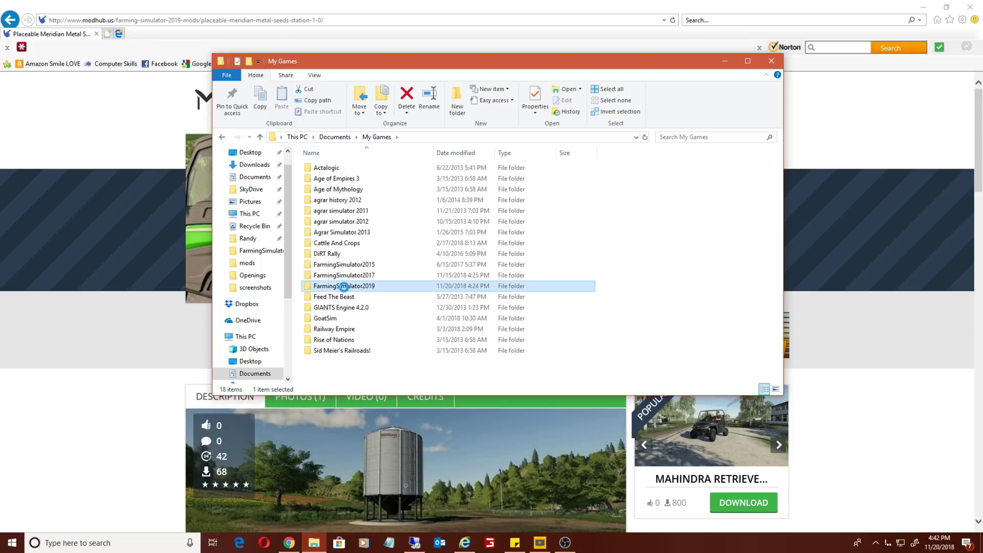
- Open the log text file in the FarmingSimulator2019 folder and find its "Load mod" entries
left_click(316, 318)
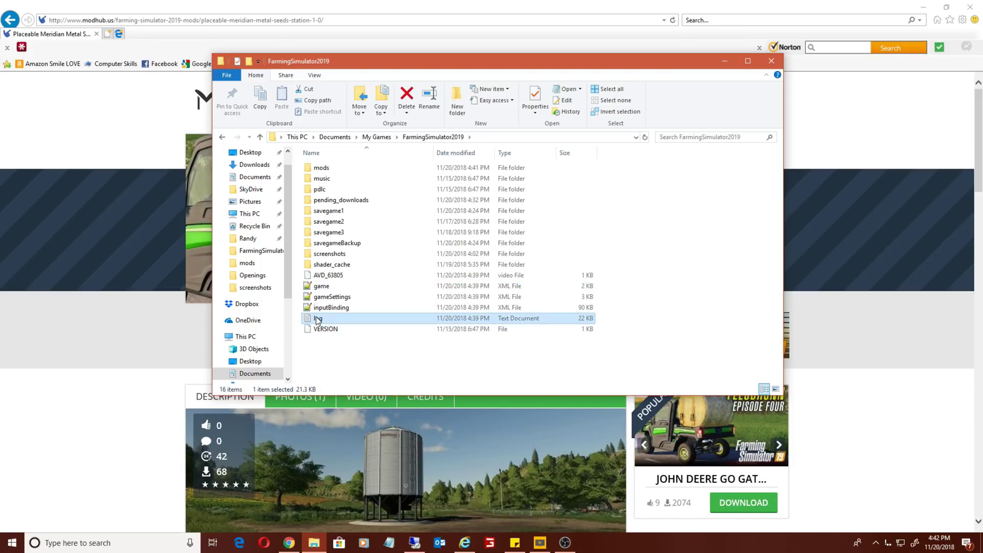
double_click(315, 318)
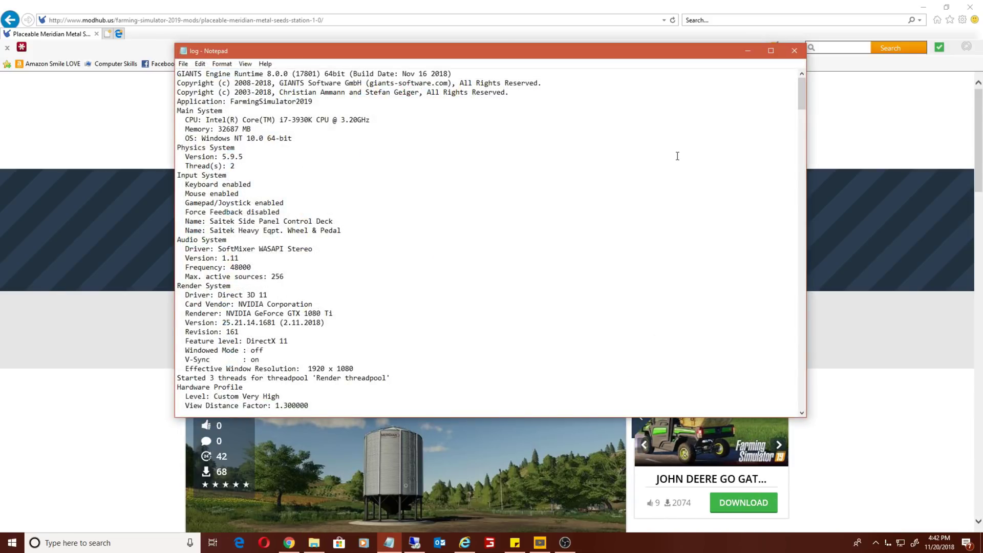
scroll(461, 199, "down", 4)
scroll(461, 199, "down", 14)
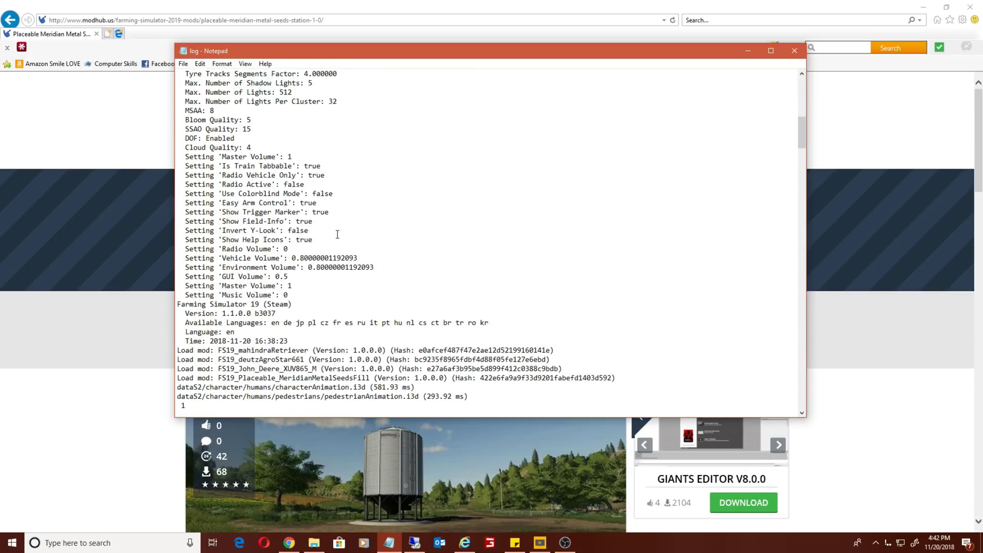
scroll(338, 235, "up", 2)
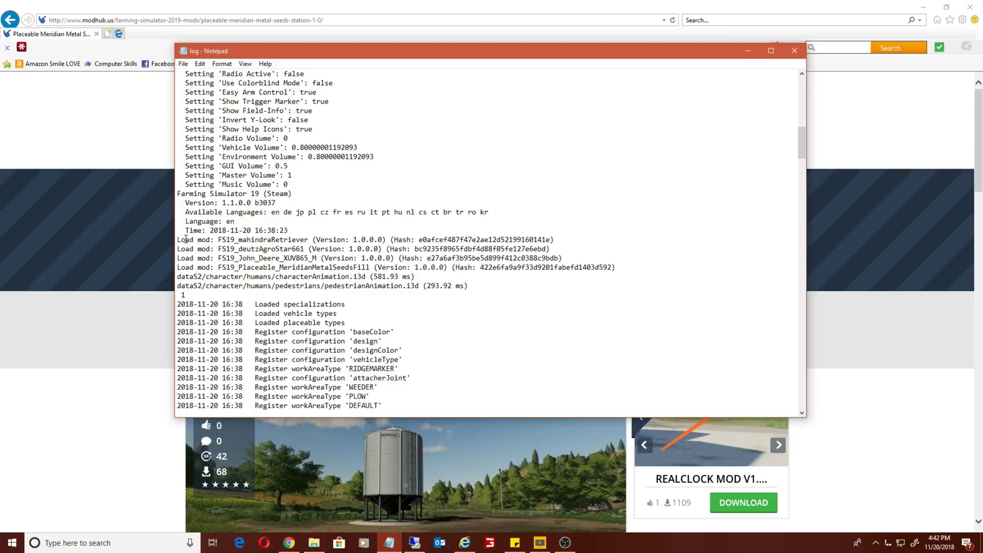
- Examine the "Load mod" lines in the log from FS19_mahindraRetriever to FS19_Placeable_MeridianMetalSeedsFill for loading problems, and close the log
left_click_drag(186, 240, 595, 267)
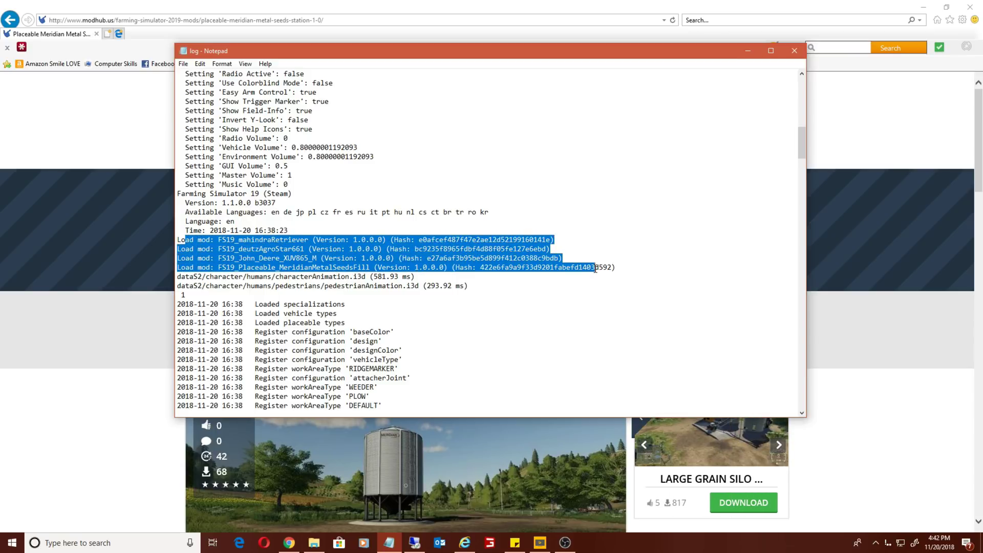
left_click(301, 259)
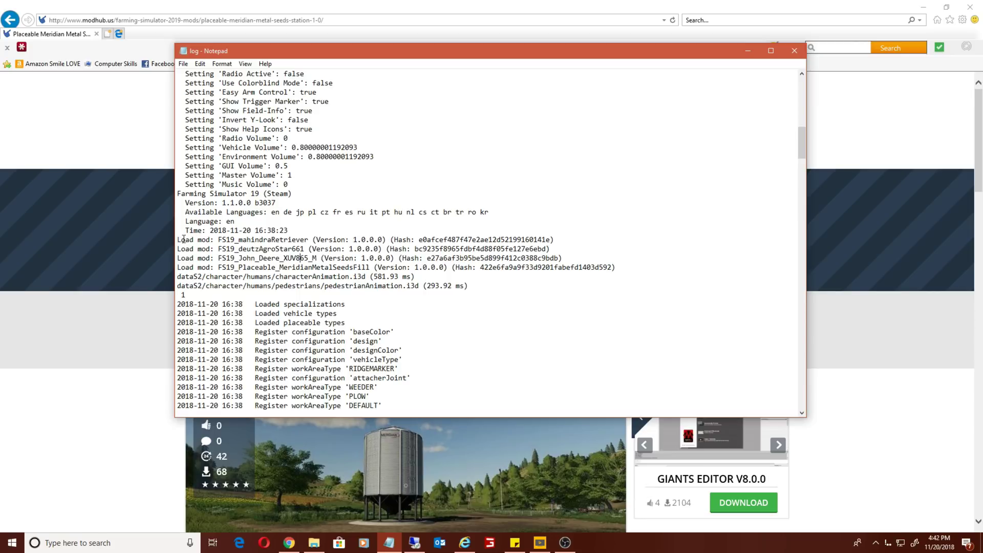
left_click_drag(177, 240, 595, 264)
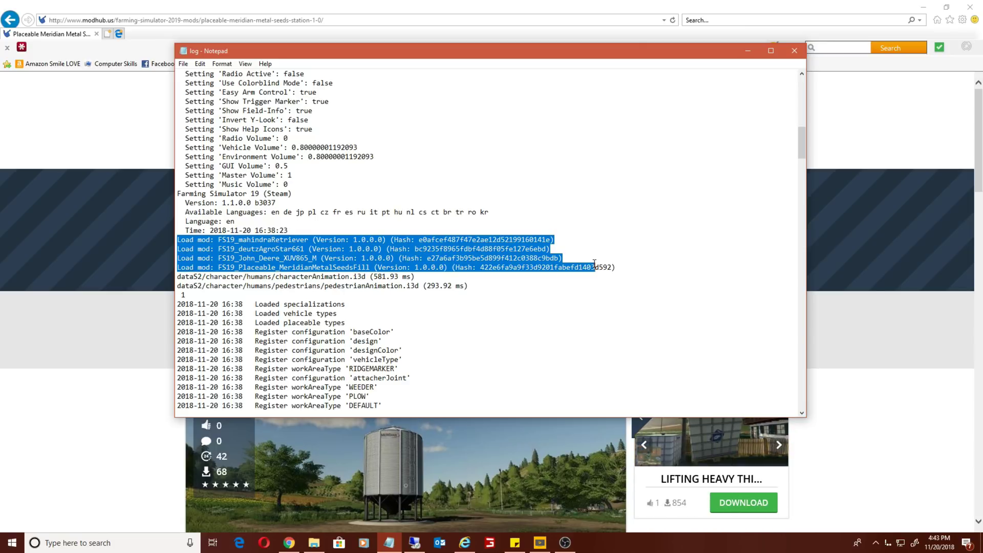
left_click(258, 265)
left_click_drag(181, 249, 296, 258)
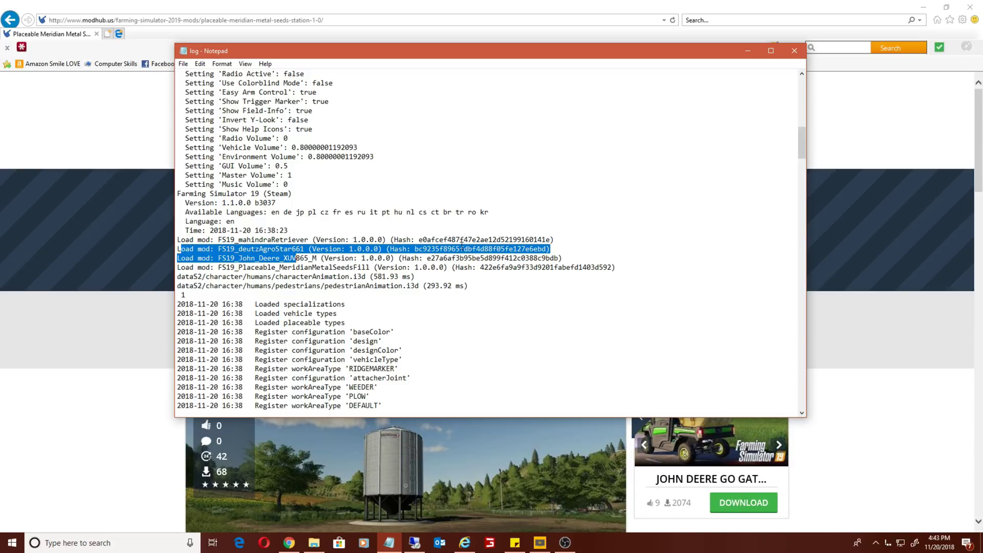
left_click(463, 262)
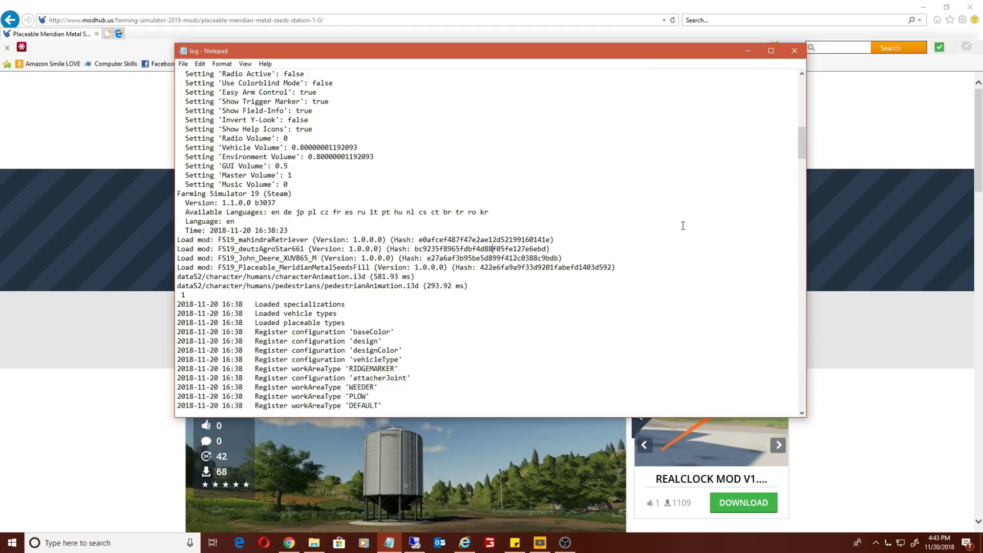
left_click(795, 50)
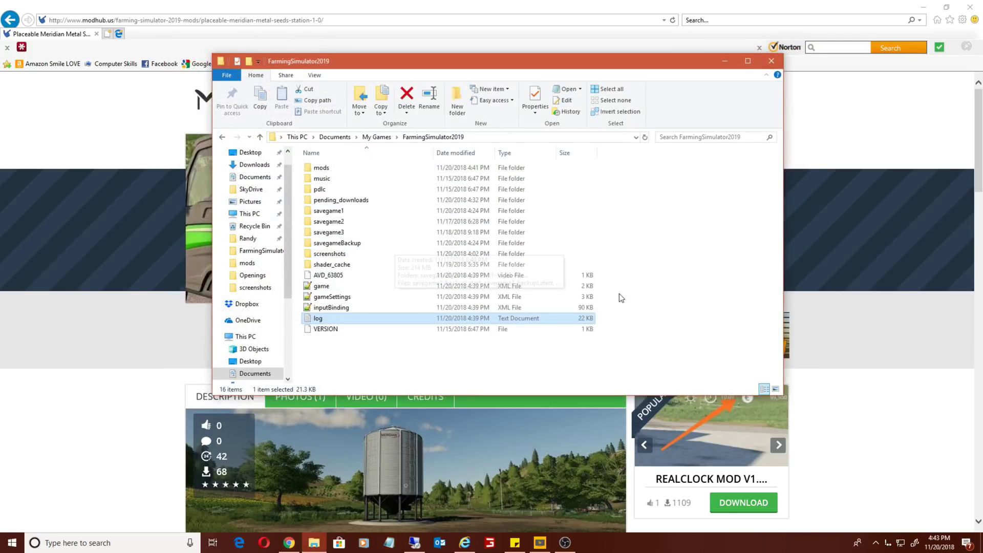